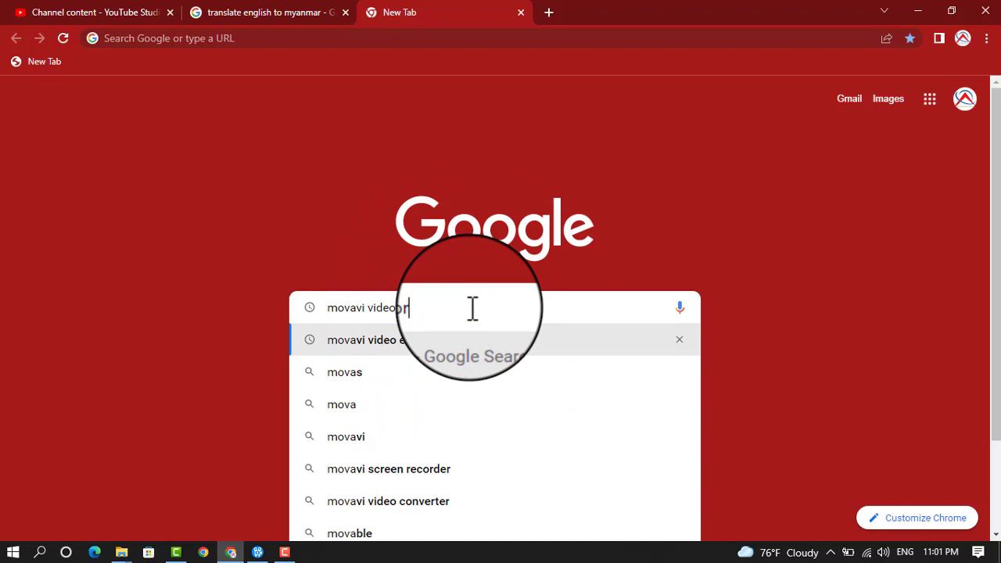
- Search Google for "movavi video editor" and look through the results for the Movavi site's video editor pages
key(Return)
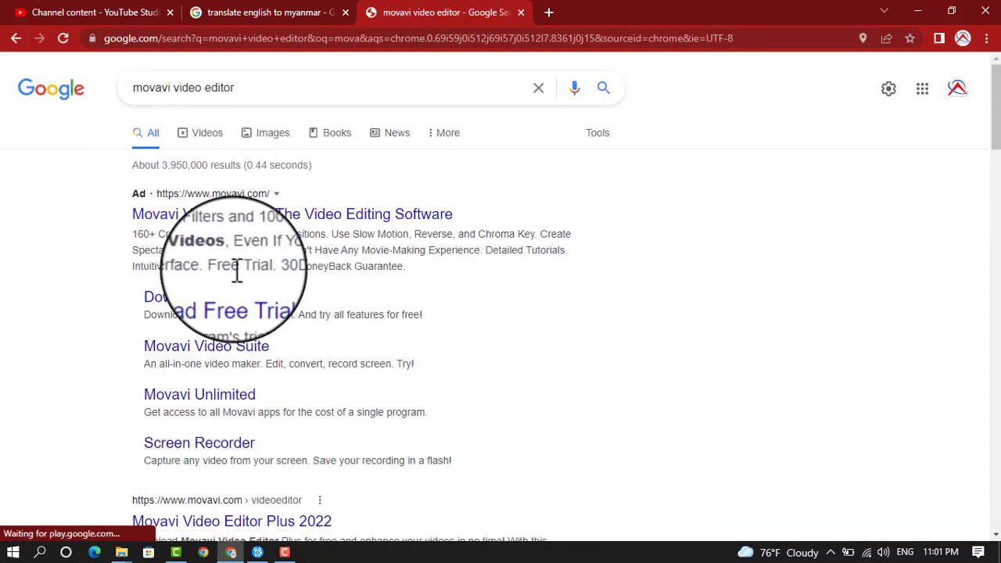
scroll(241, 278, down, 2)
scroll(241, 283, down, 3)
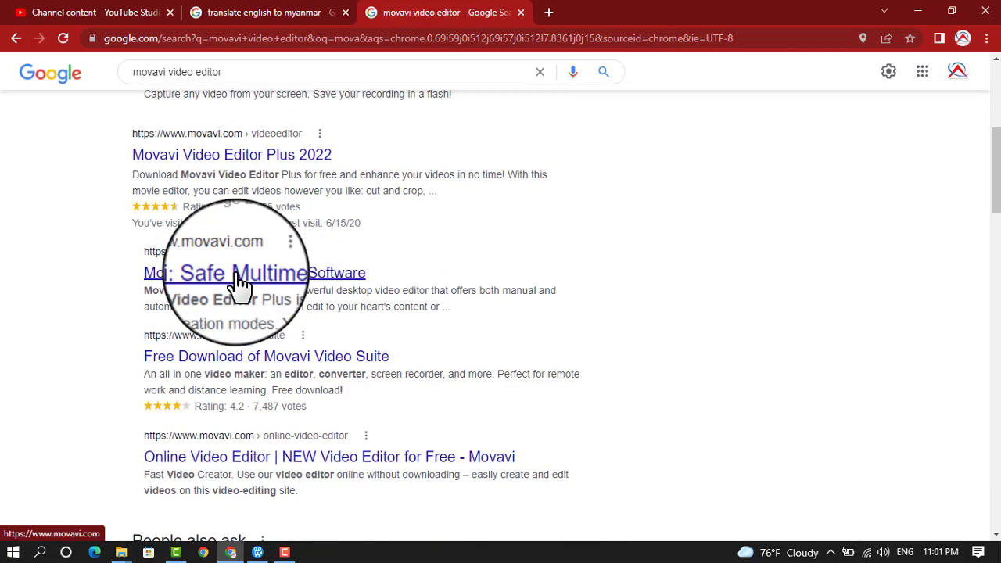
scroll(239, 284, up, 5)
click(239, 284)
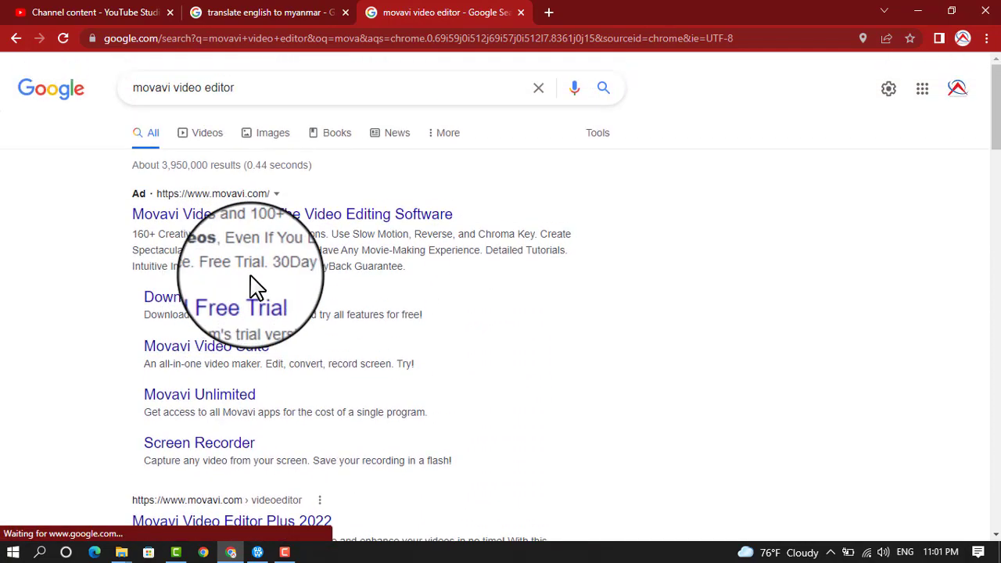
- Move the Movavi Video Editor Plus 2020 shortcut slightly lower on the desktop and switch to the open Movavi Video Editor Plus
click(926, 16)
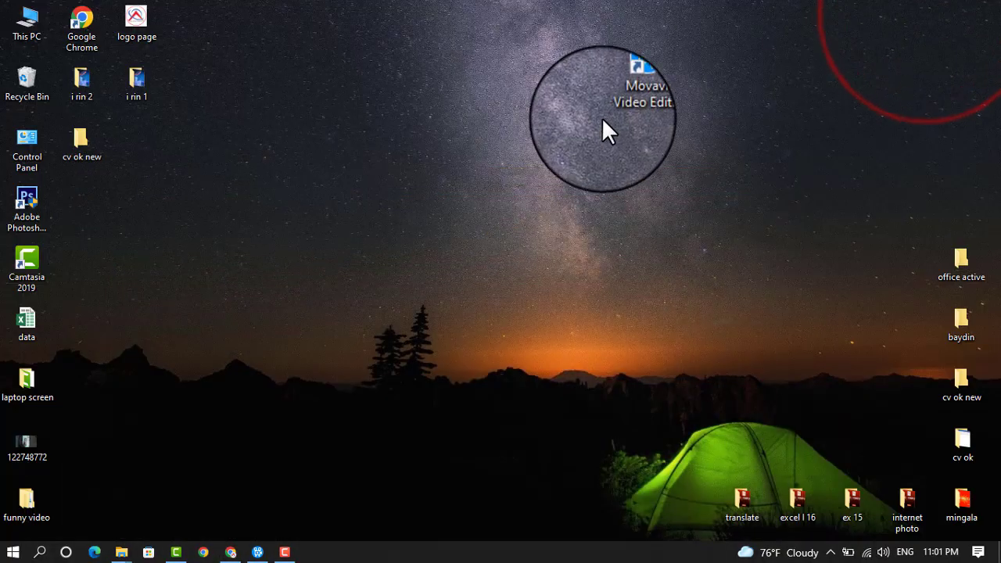
drag(626, 84, 588, 139)
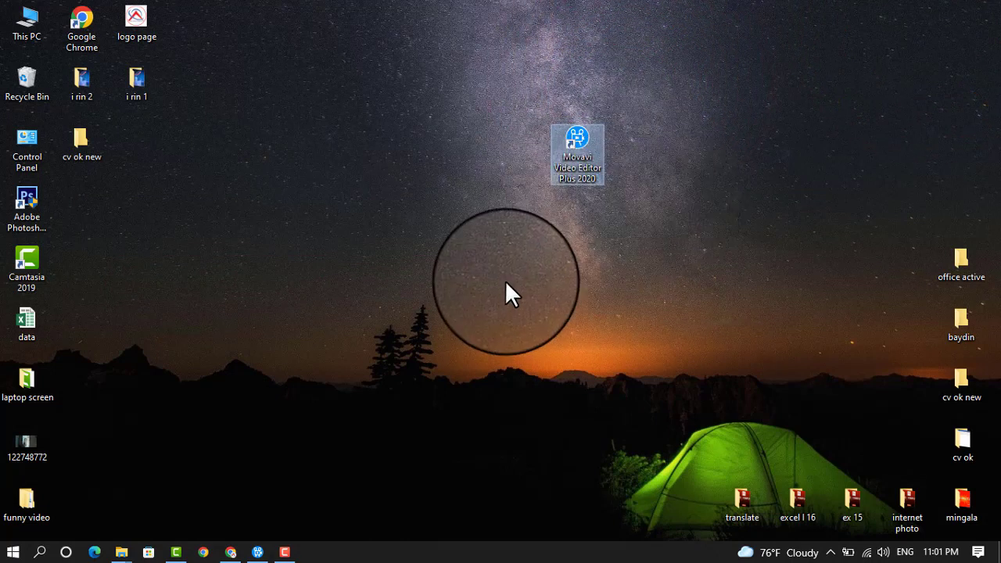
click(258, 552)
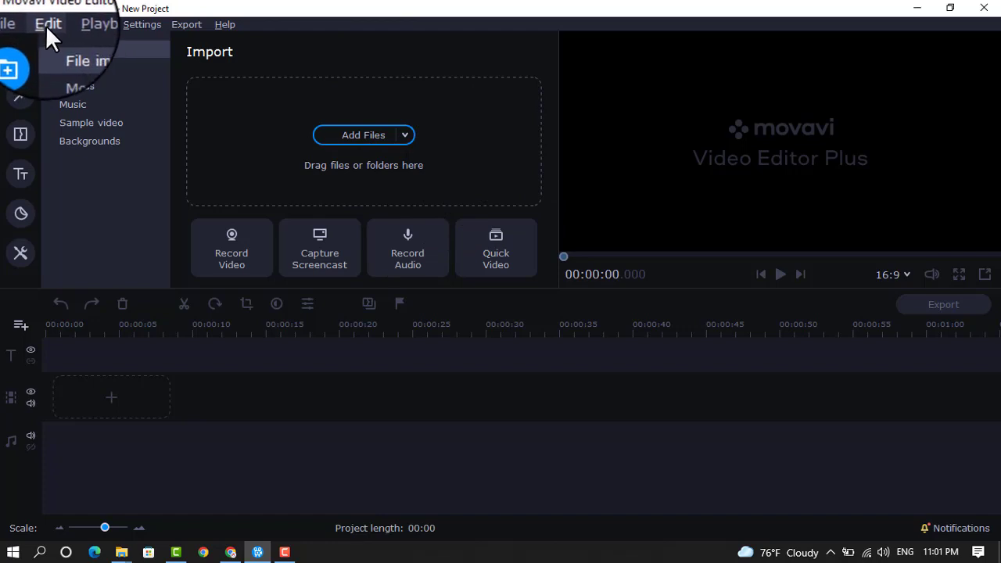
- Check the export options and browse the built-in Sounds and Music media collections
click(179, 23)
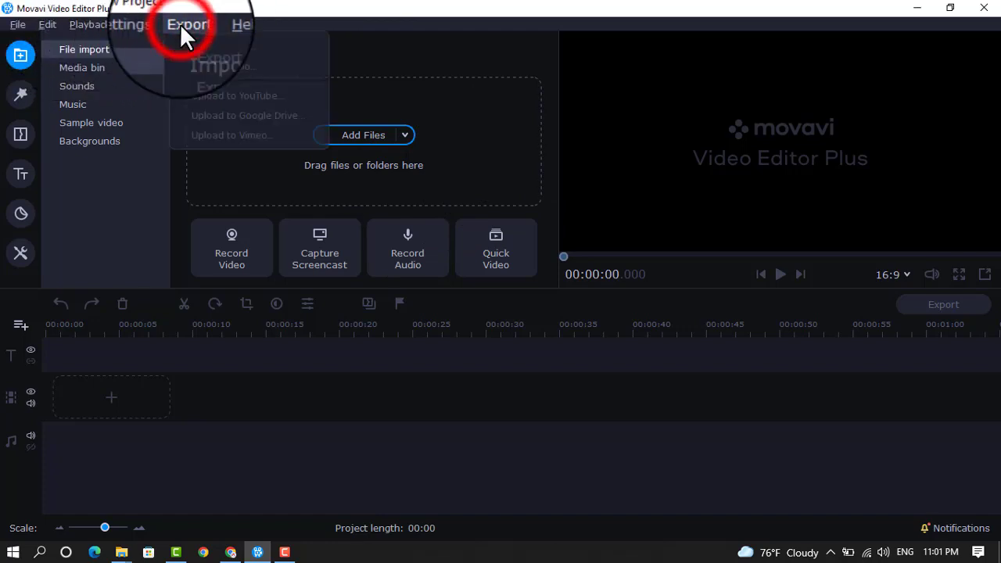
click(104, 68)
click(96, 92)
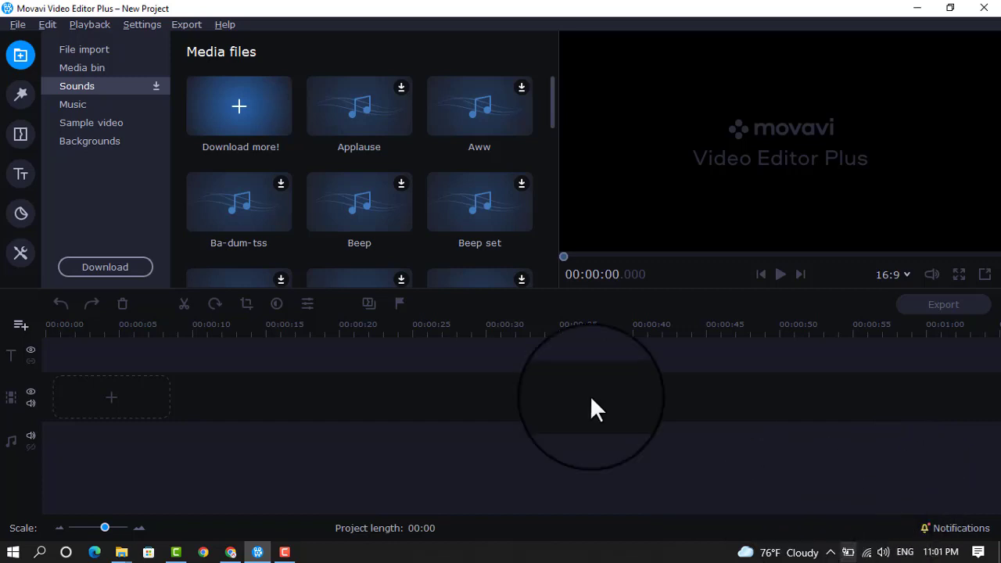
scroll(388, 205, down, 1)
scroll(390, 208, up, 1)
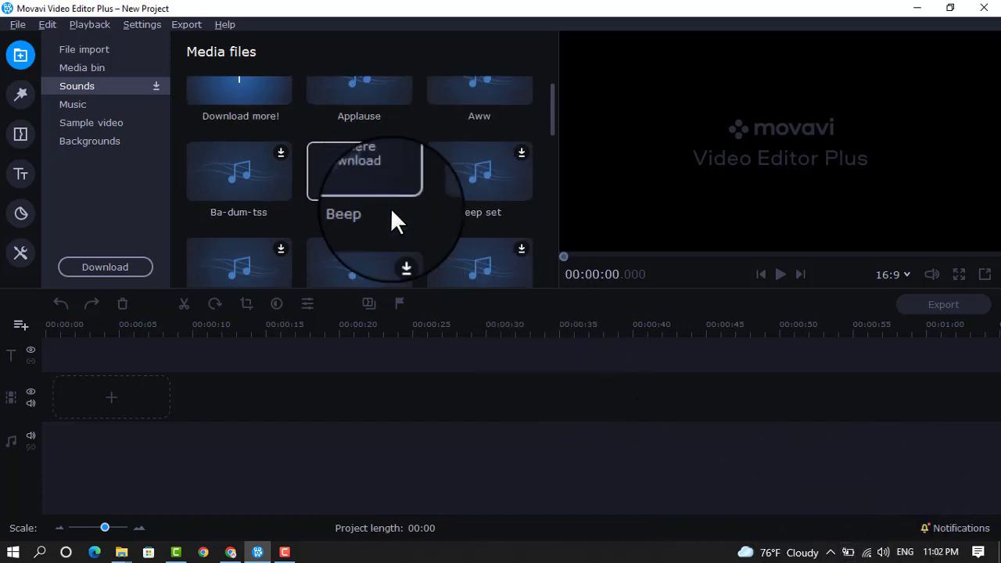
click(80, 105)
scroll(309, 168, down, 2)
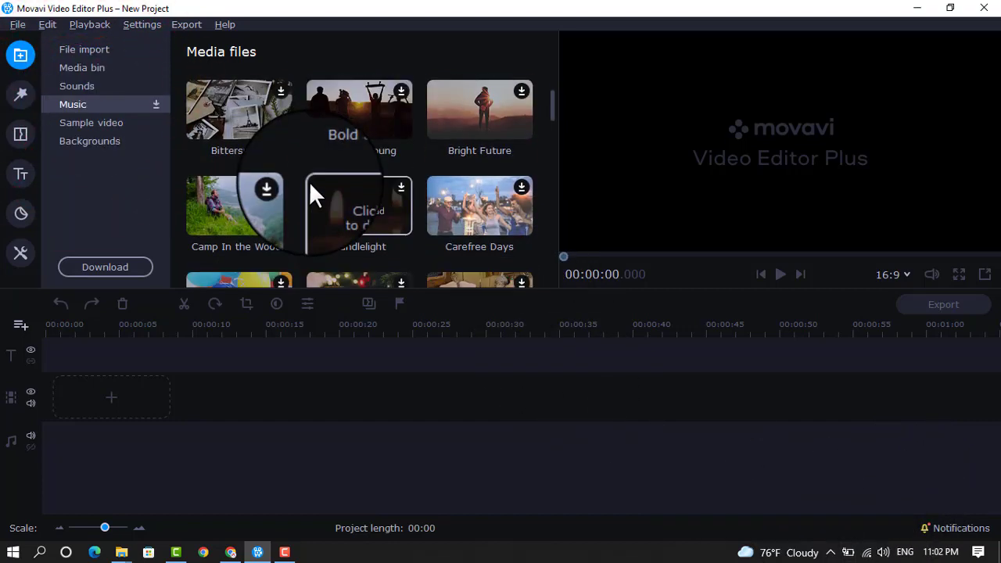
scroll(407, 191, up, 1)
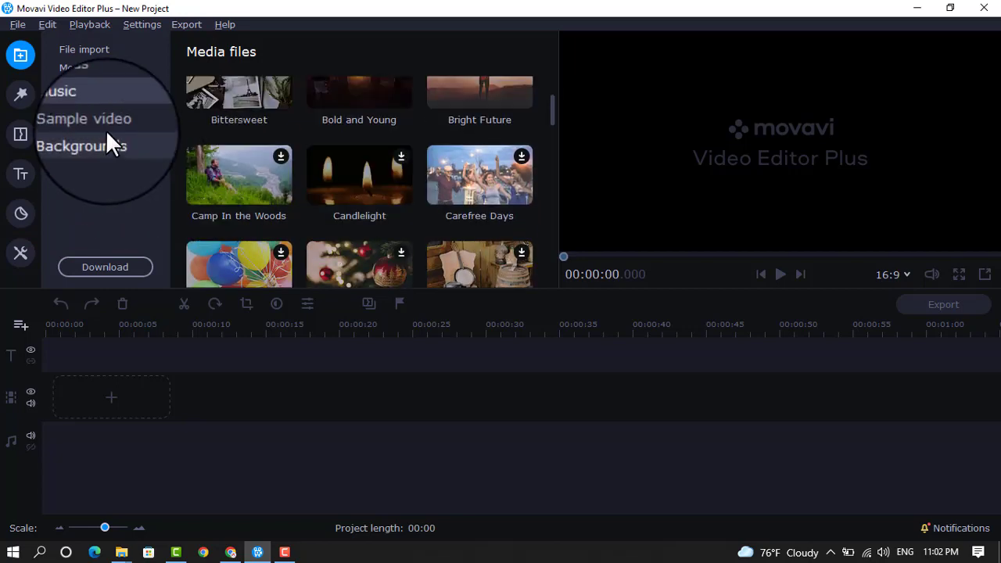
- Browse the Sample video and Backgrounds media collections
click(106, 124)
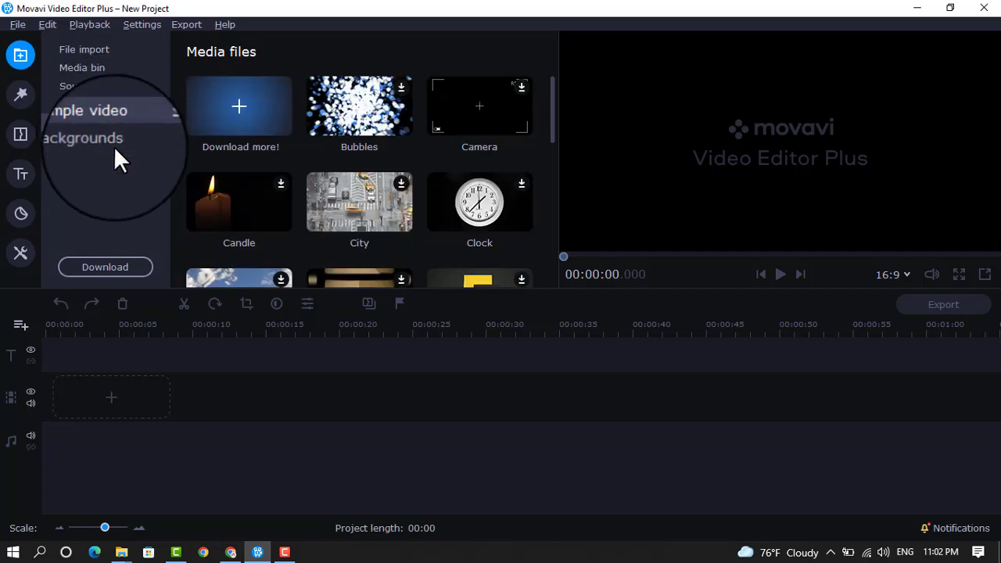
click(113, 145)
scroll(420, 188, down, 4)
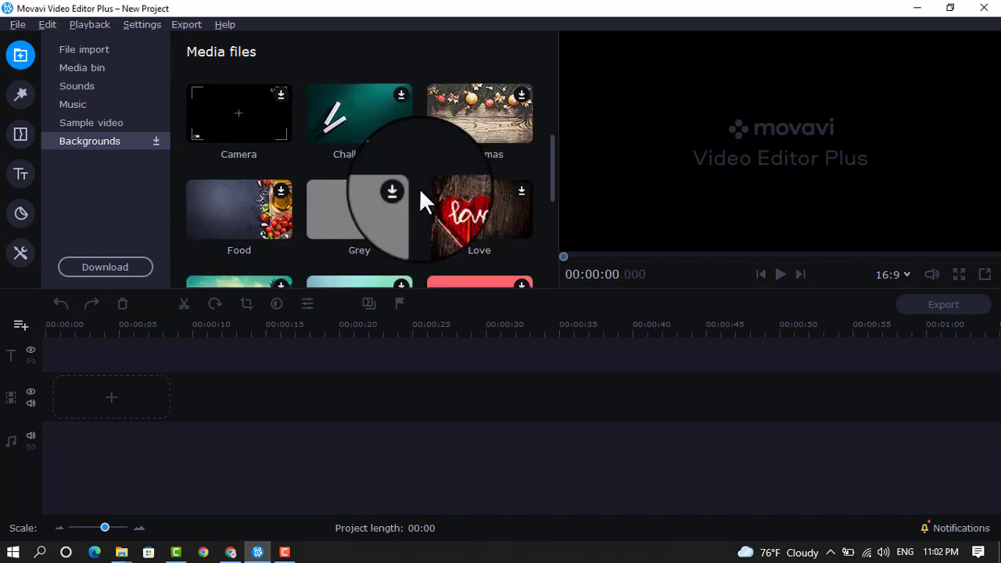
scroll(419, 185, down, 2)
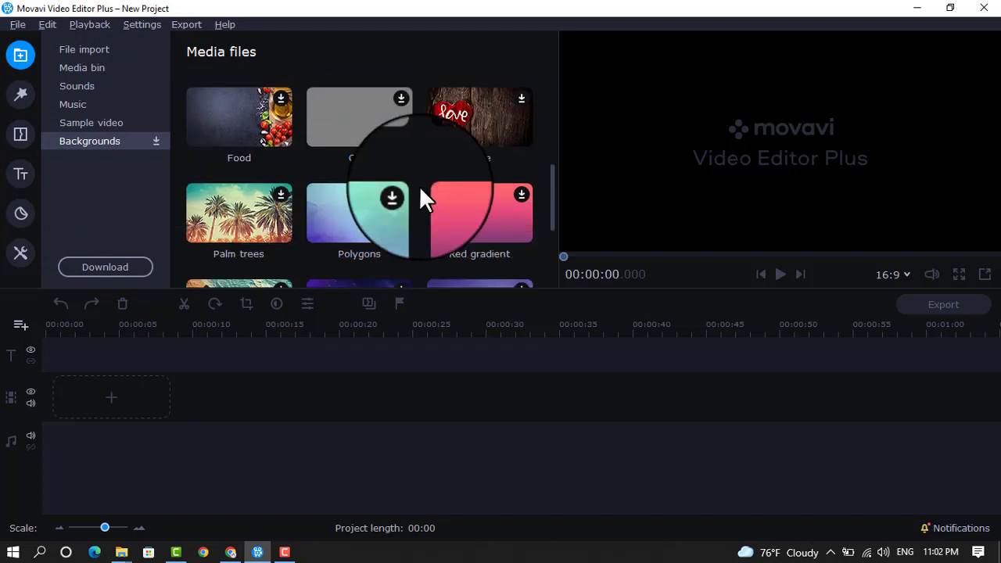
scroll(419, 185, up, 5)
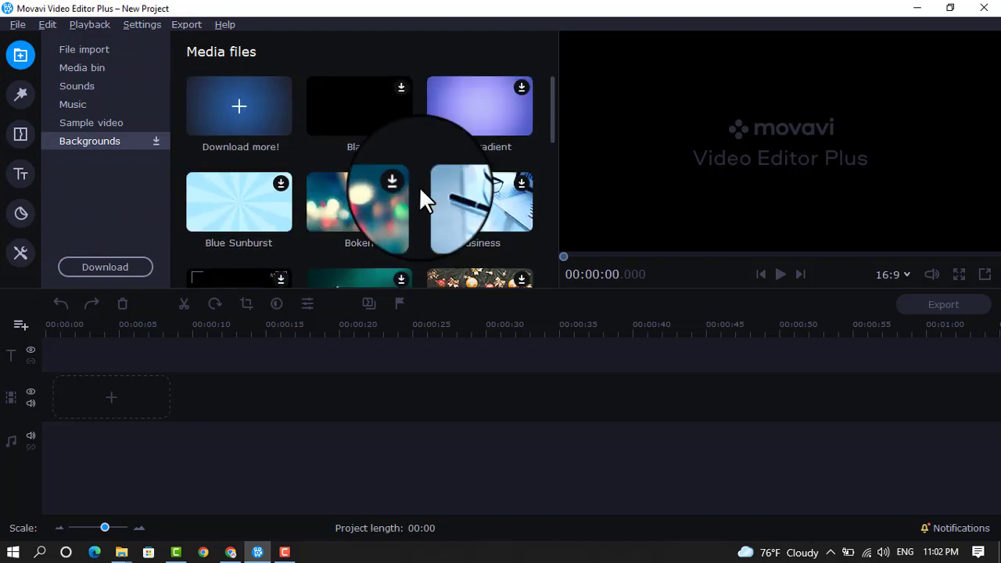
- Review the video filters in the Noise, Adjustments, Blur and Color filters categories
click(24, 105)
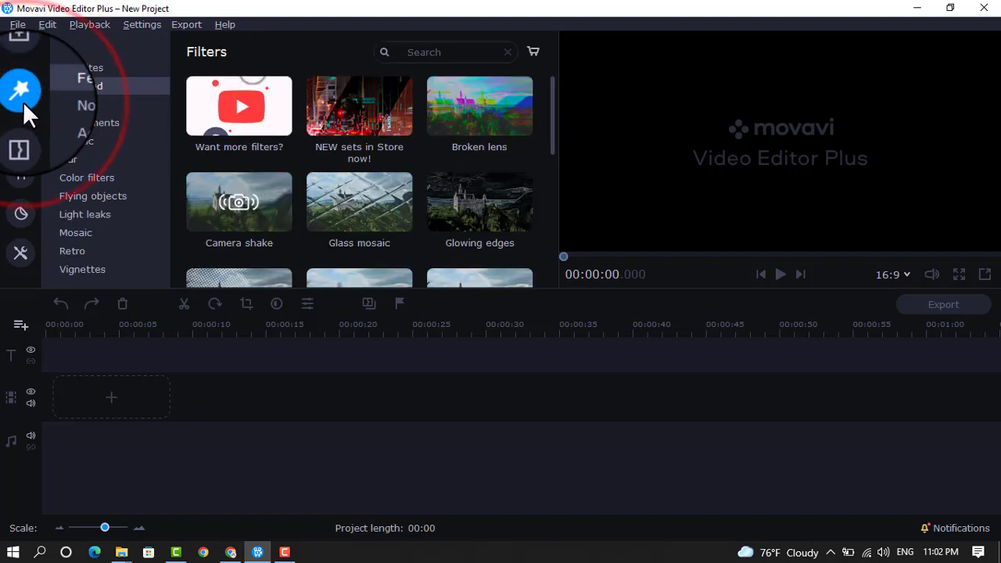
click(100, 107)
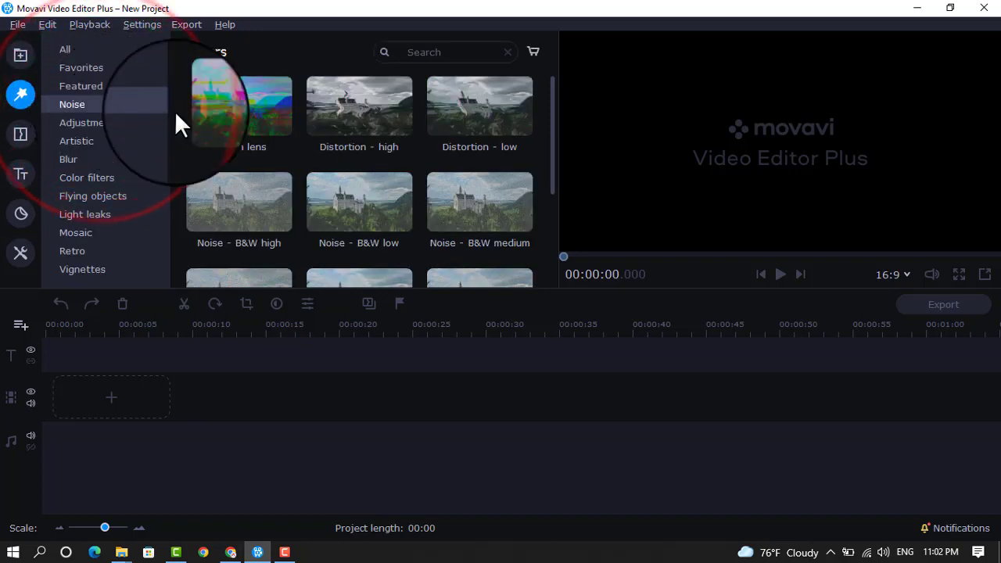
click(110, 124)
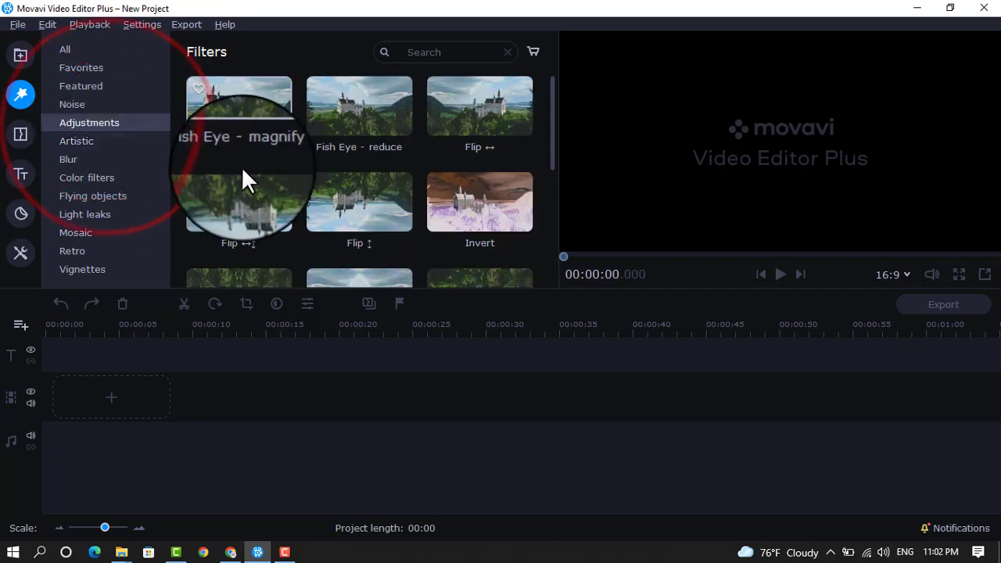
click(97, 158)
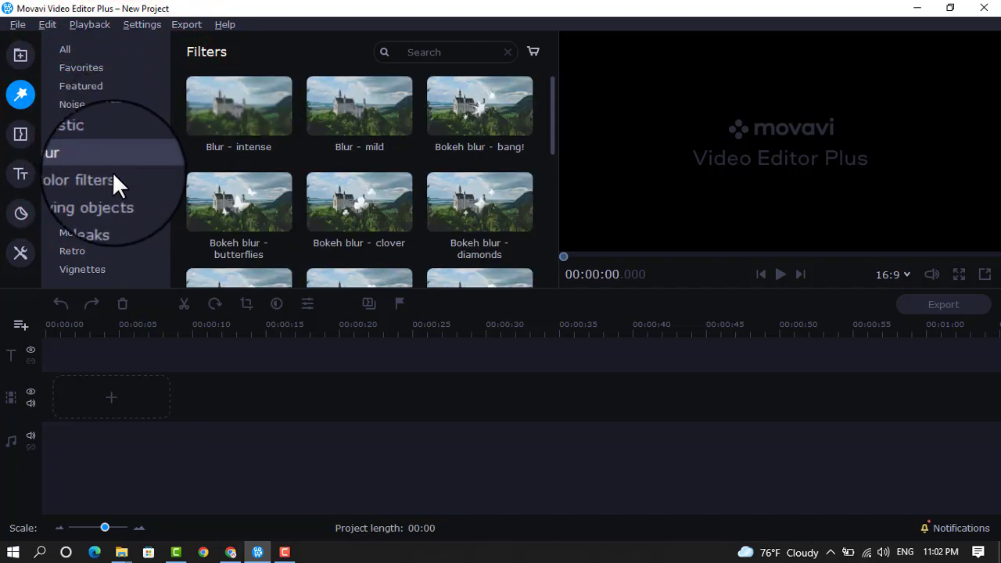
click(109, 177)
- View the available transitions, titles, stickers and editing tools, and return to the filters
click(21, 132)
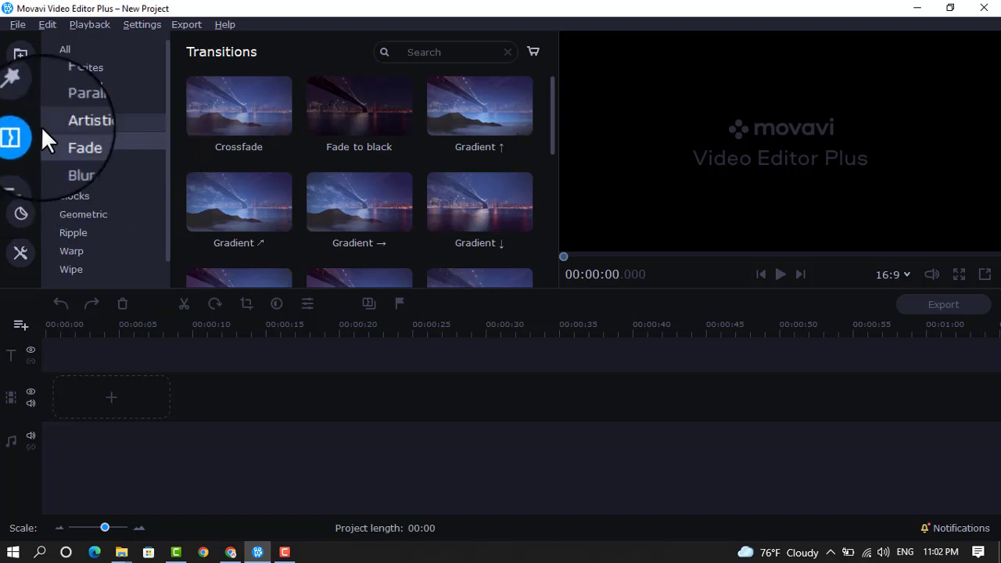
click(24, 174)
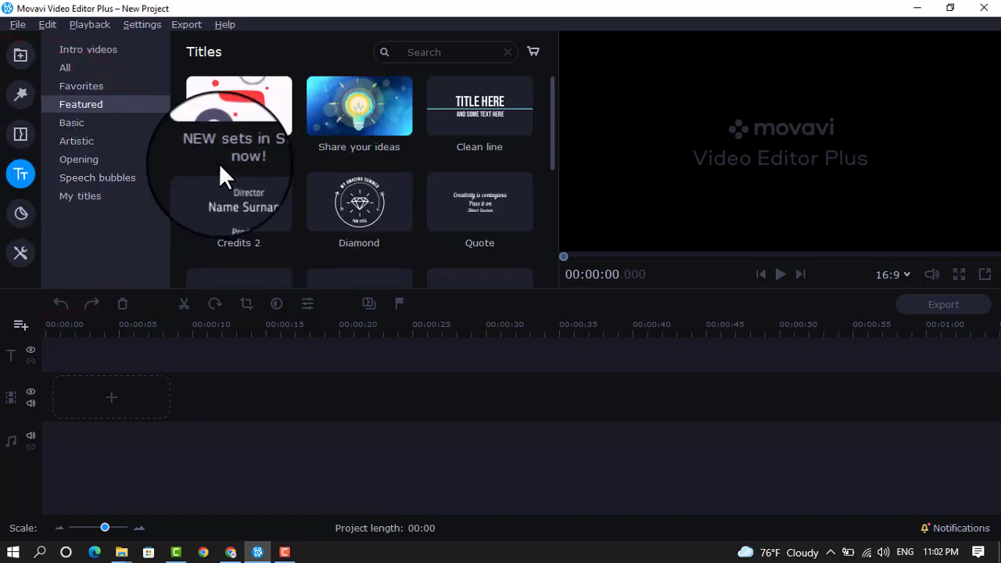
click(21, 213)
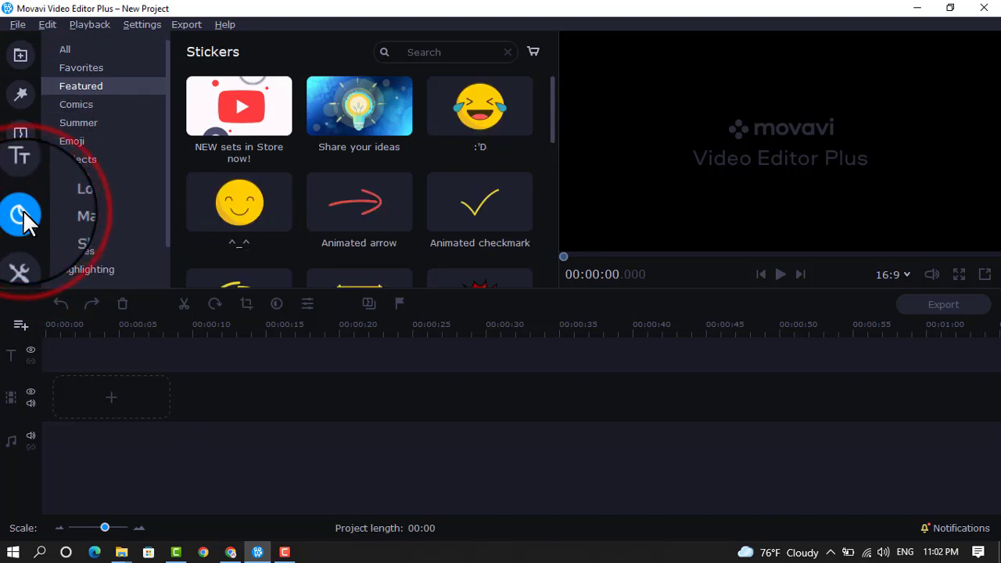
click(20, 252)
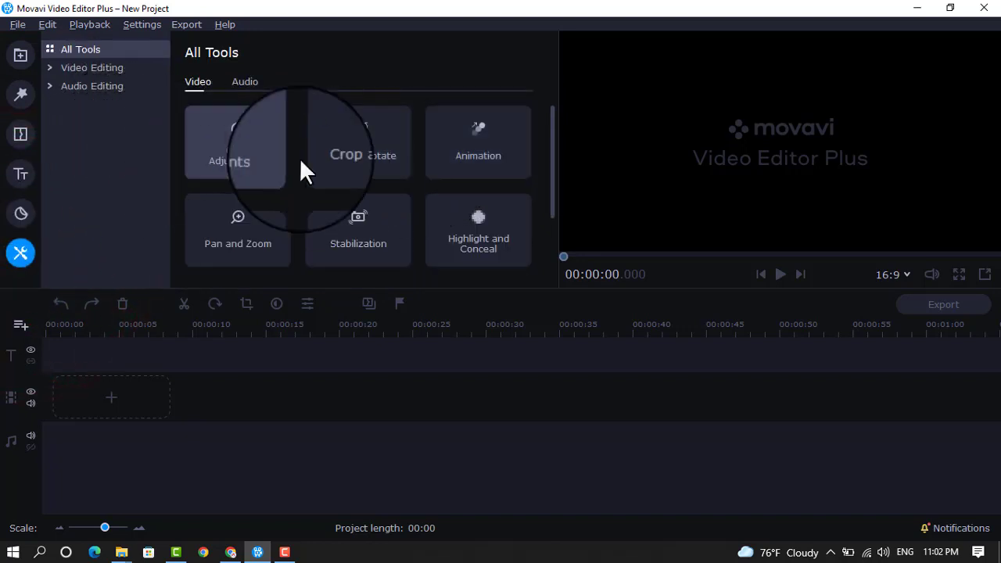
click(20, 95)
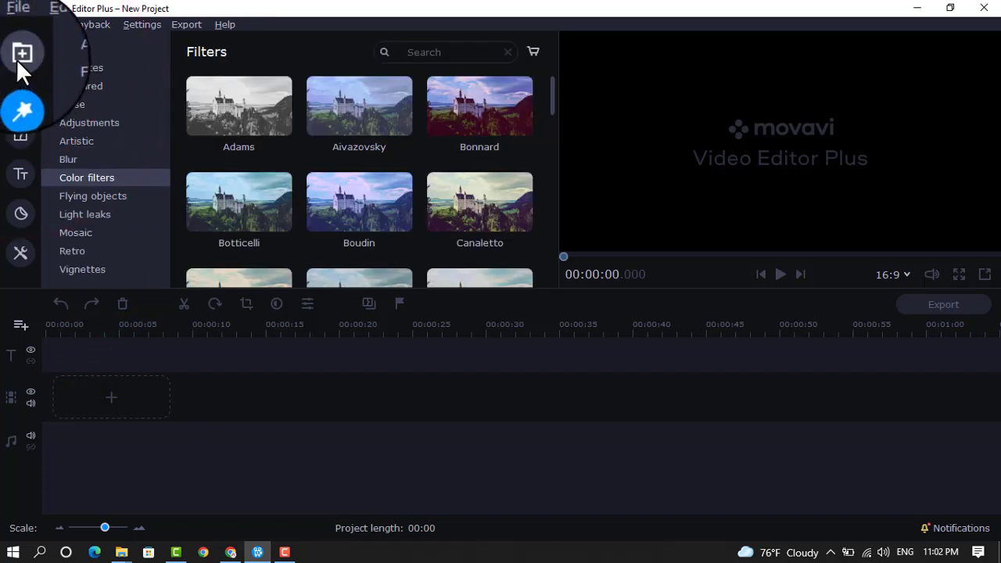
- Download the Camera background from the Backgrounds media collection
click(19, 59)
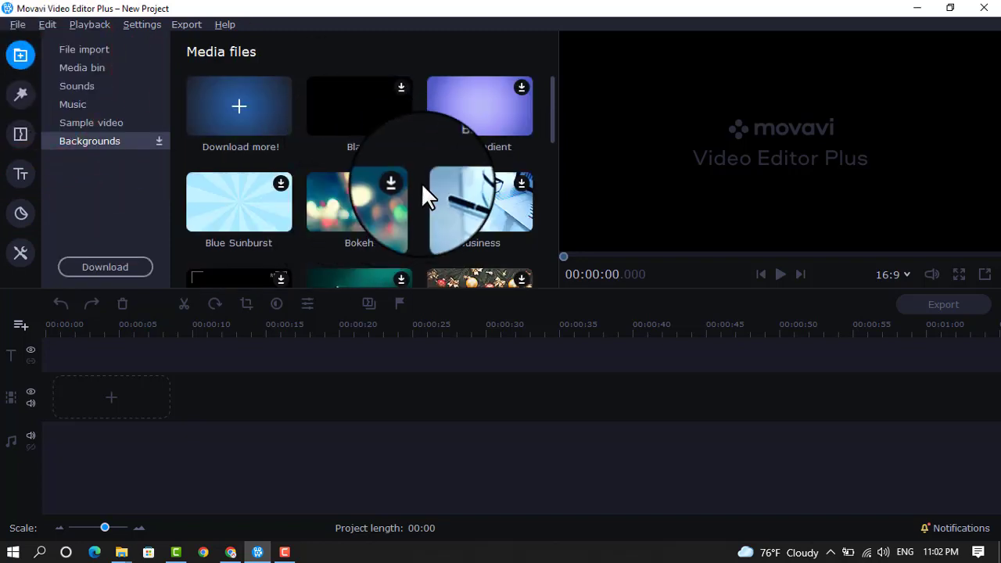
scroll(420, 182, down, 1)
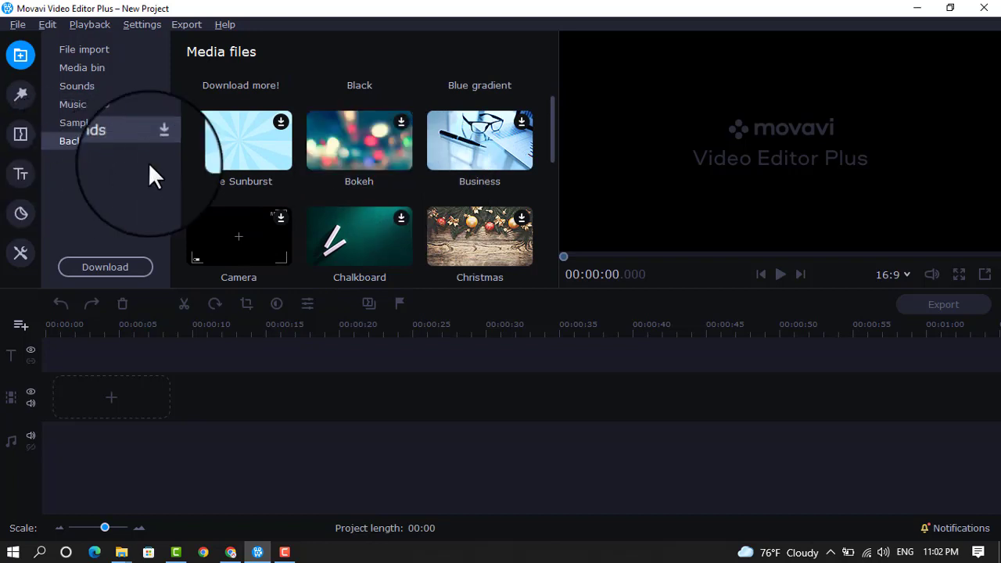
scroll(278, 165, down, 1)
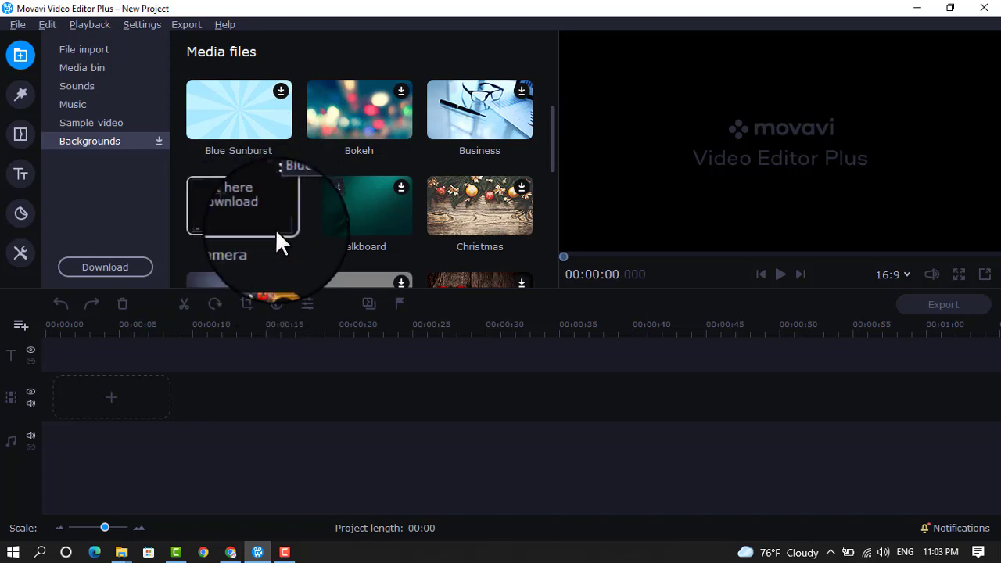
scroll(325, 216, down, 2)
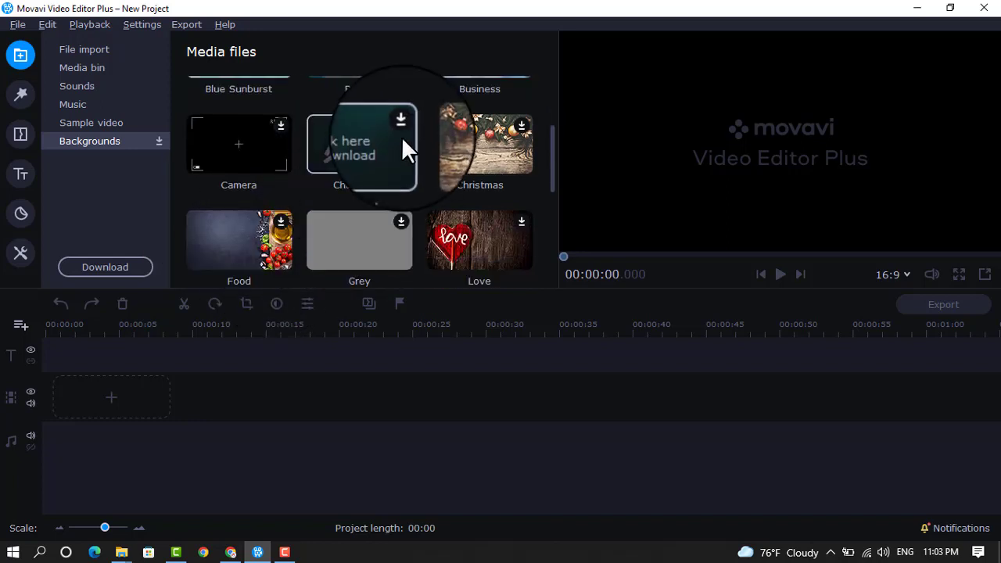
click(280, 125)
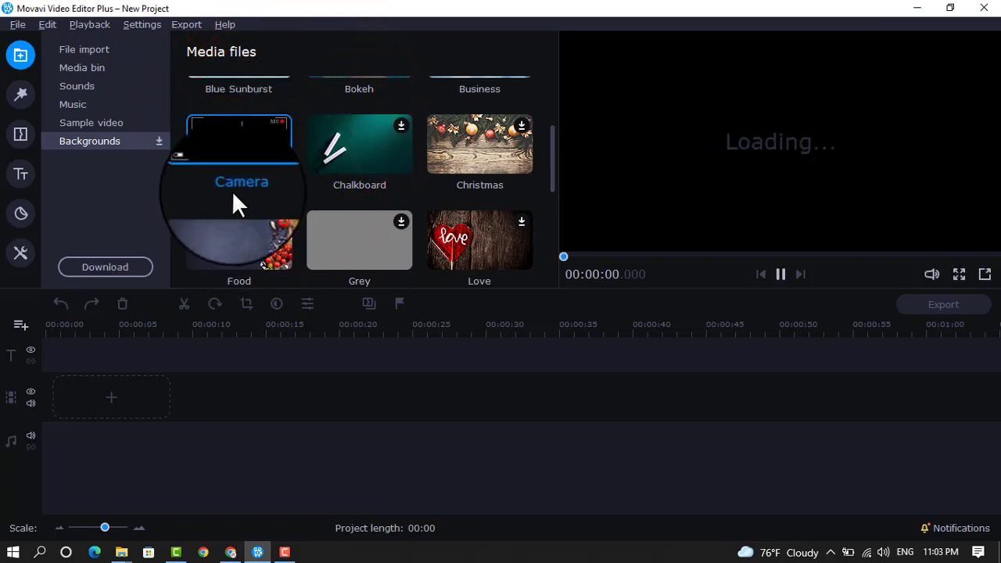
- Place the Camera background at the start of the video track, play it through, and return the playhead to the beginning
click(239, 147)
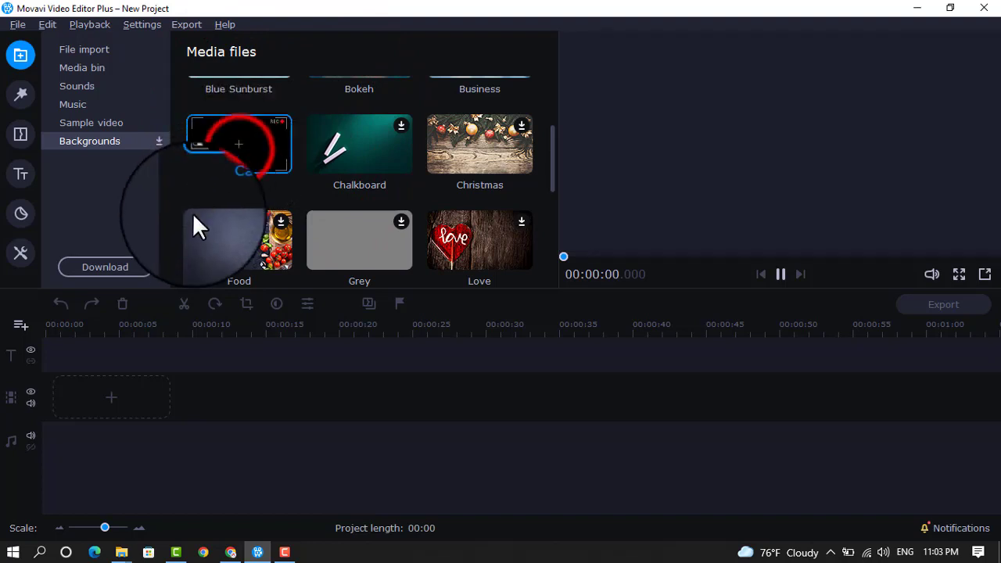
drag(258, 144, 56, 386)
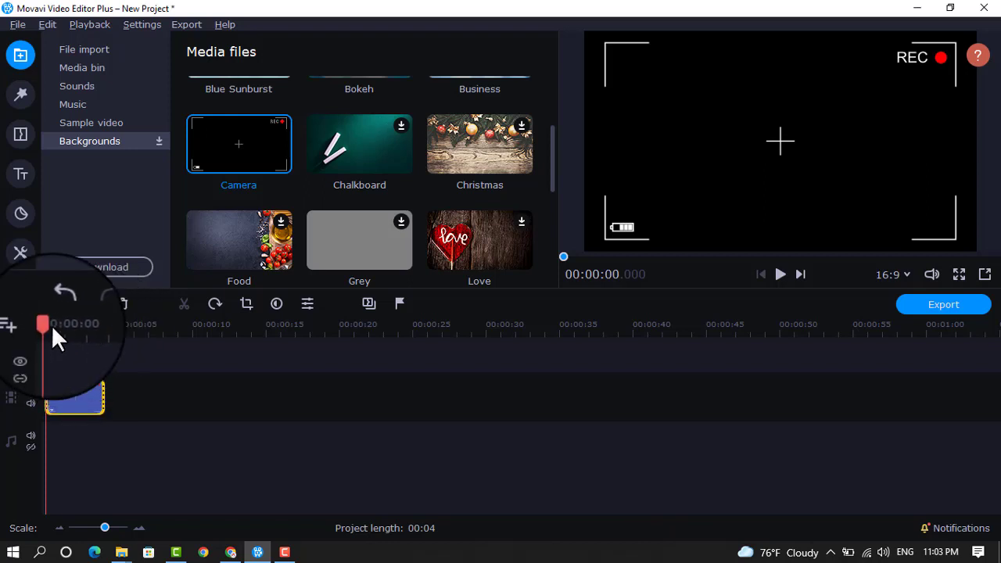
click(778, 276)
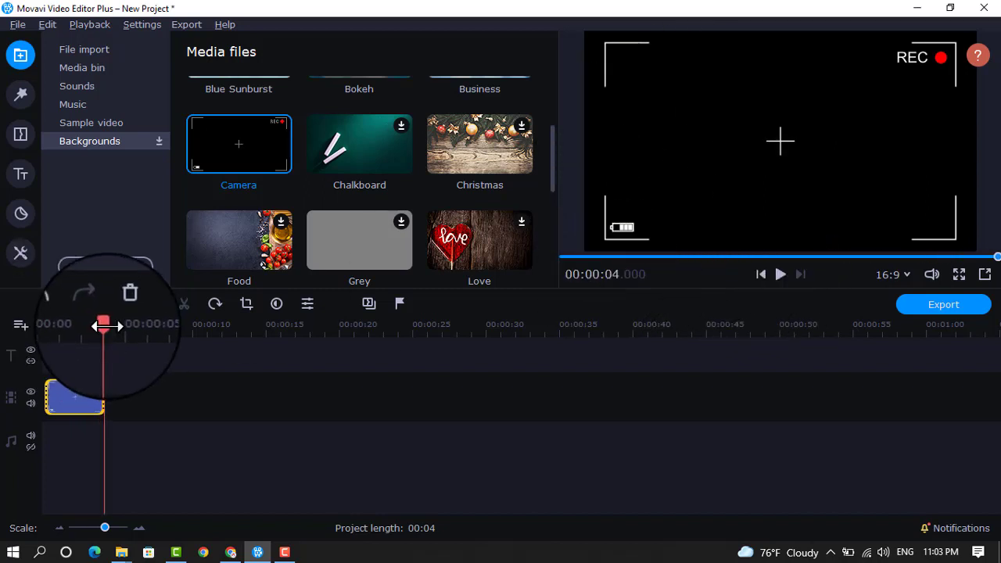
drag(105, 327, 22, 328)
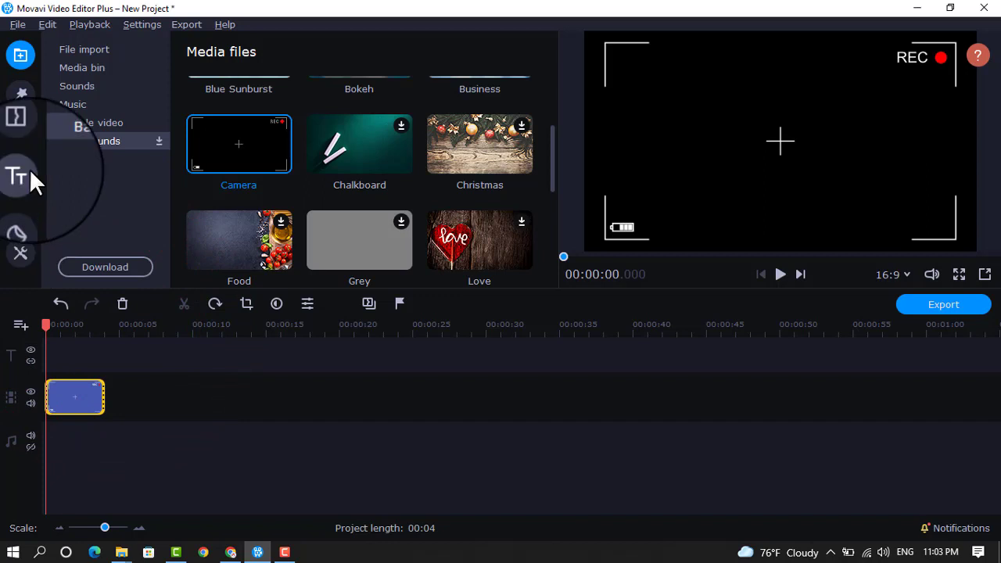
- Add the Simple text title from the Featured titles to the start of the title track, above the Camera clip
click(20, 96)
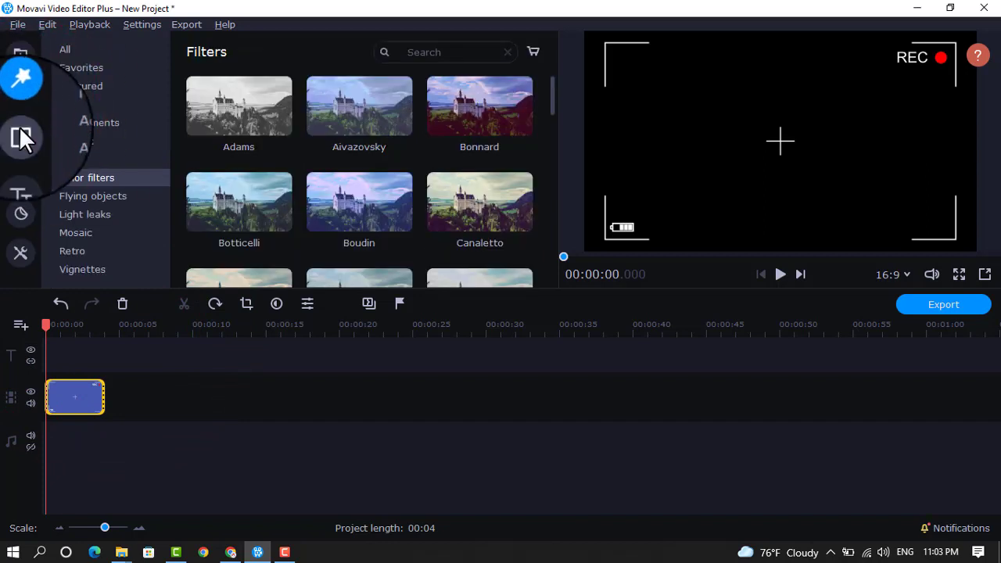
click(20, 172)
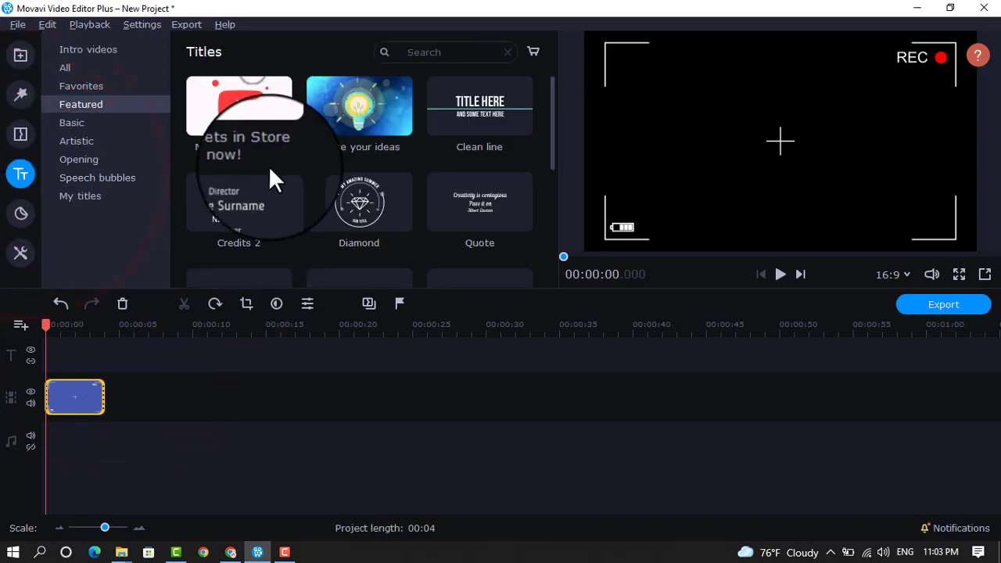
scroll(313, 180, down, 2)
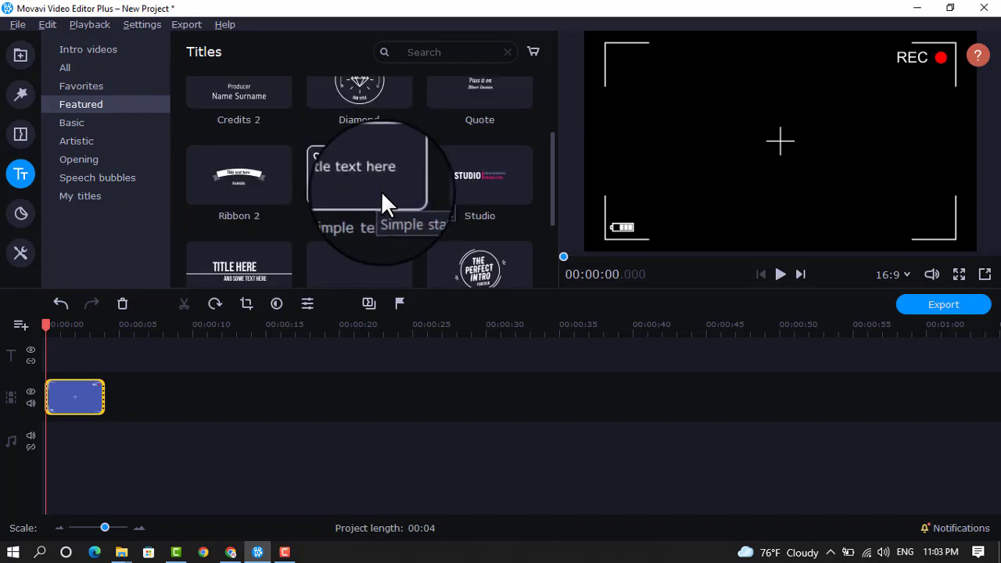
scroll(371, 188, up, 3)
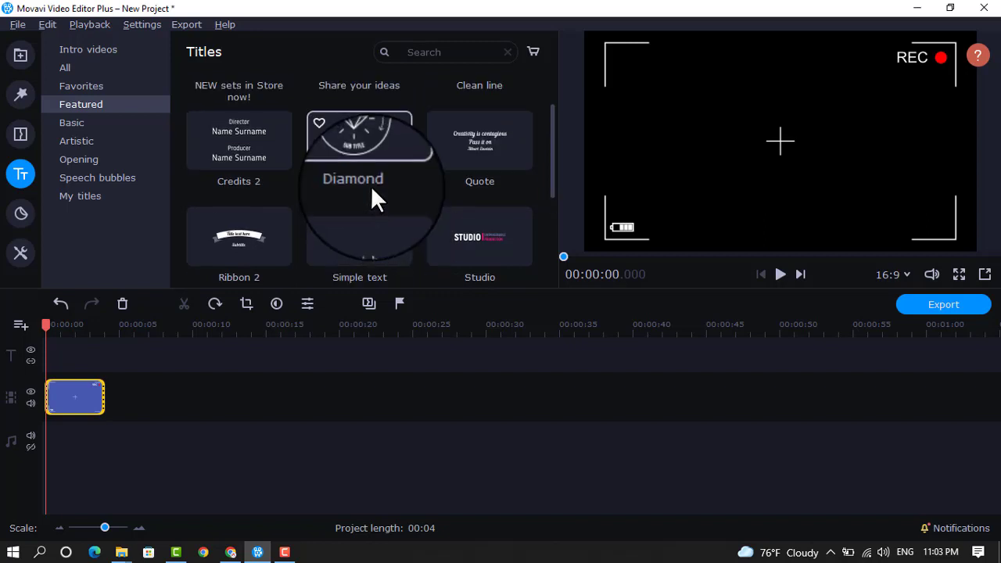
scroll(371, 188, down, 3)
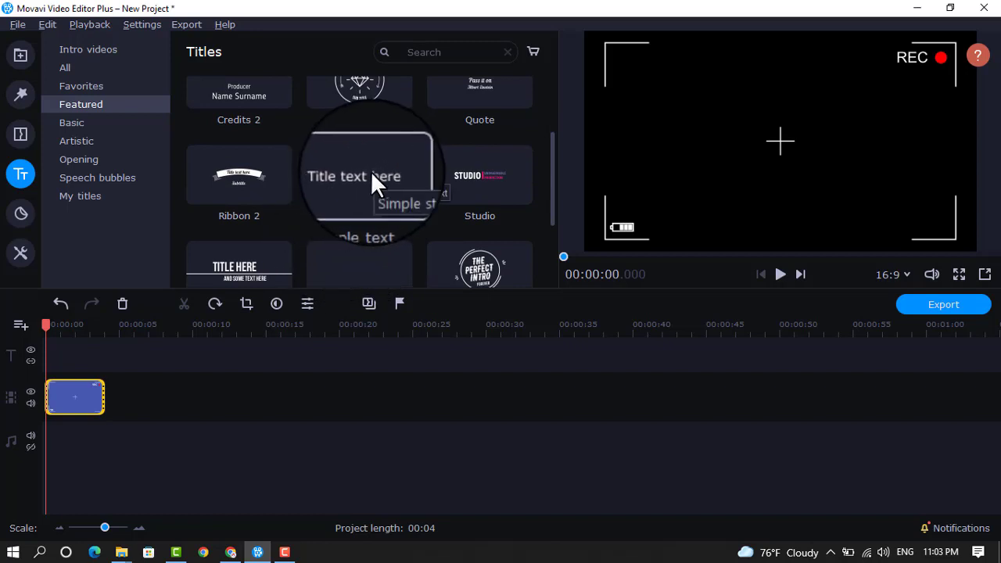
drag(367, 172, 44, 346)
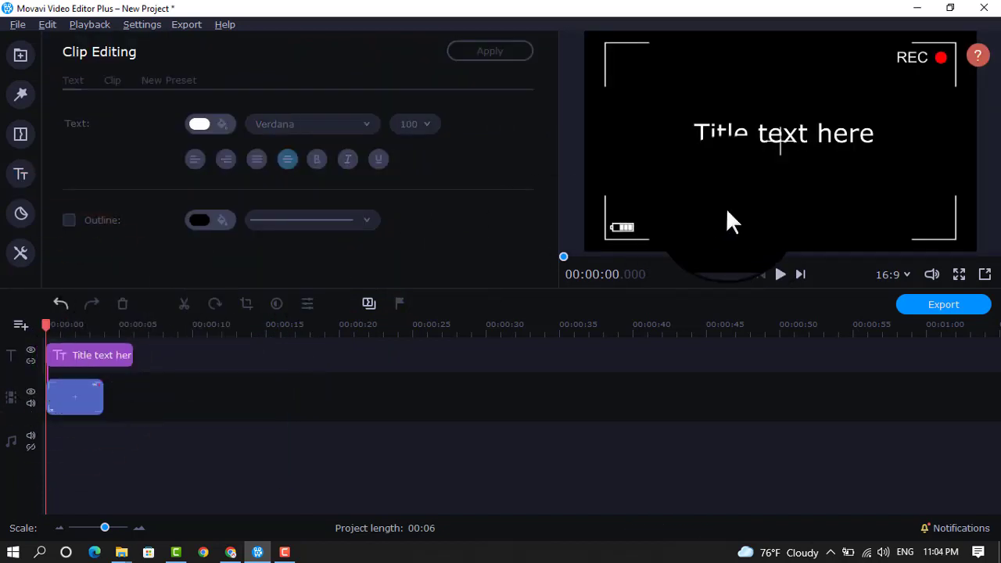
- Replace the whole placeholder text of the title with "Aung Computer"
click(776, 135)
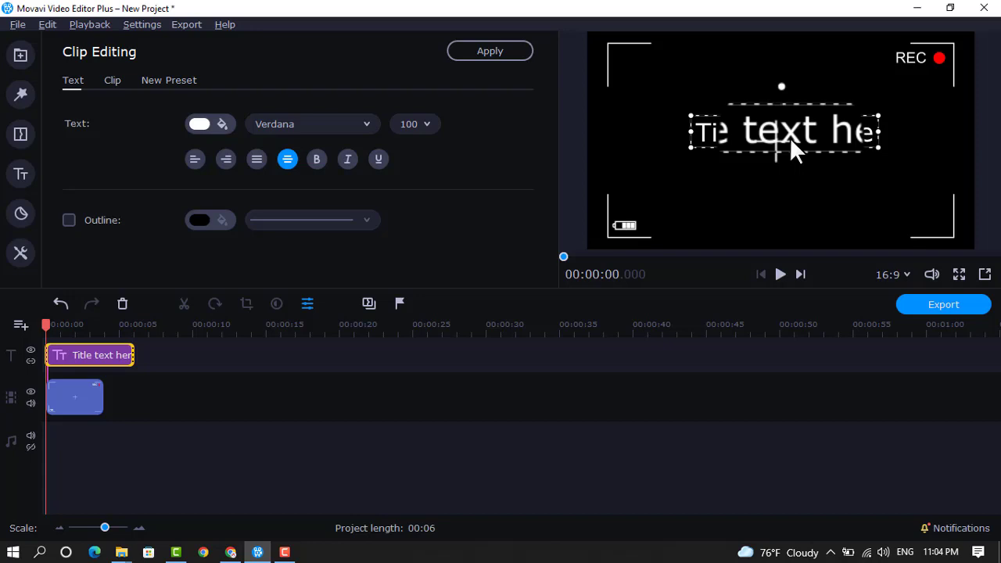
double_click(803, 134)
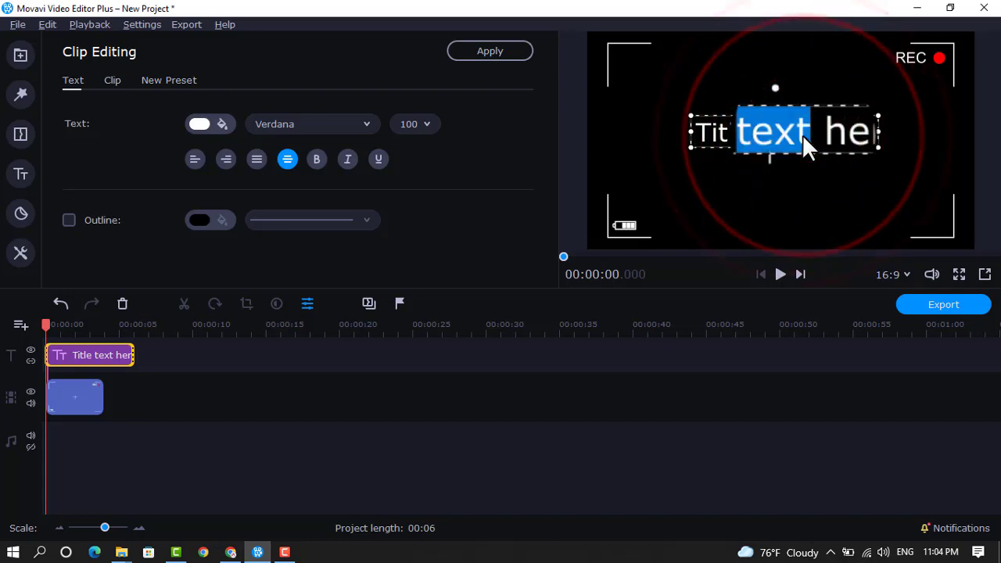
key(ctrl+a)
text(A)
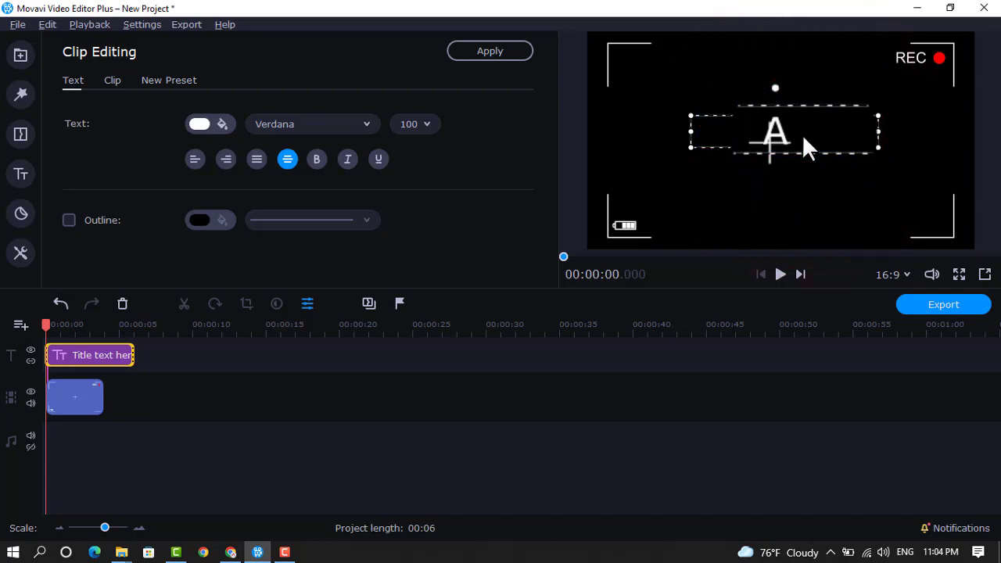
text(ung Computer)
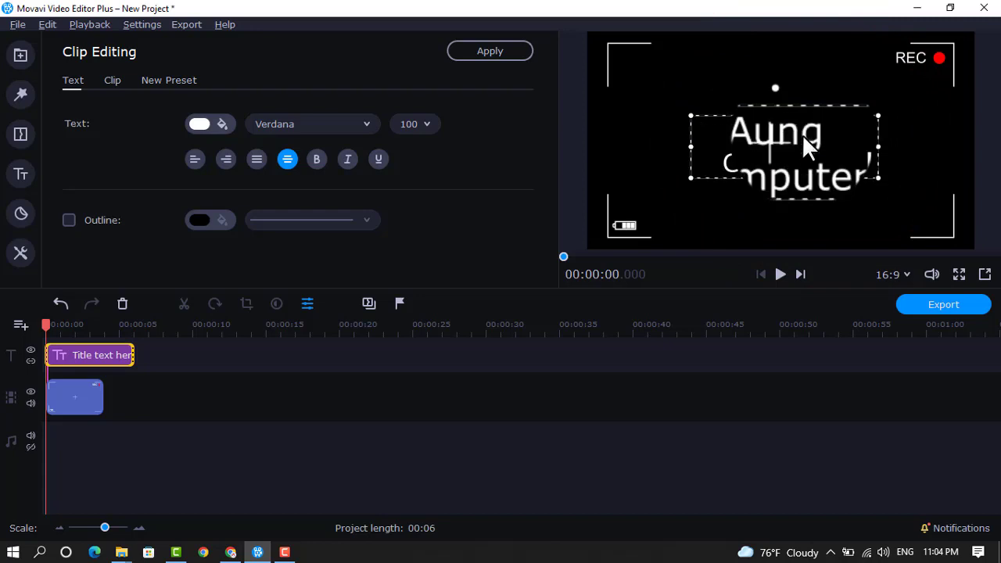
click(743, 219)
- Widen the title's text box slightly and set its font to Times New Roman
click(795, 174)
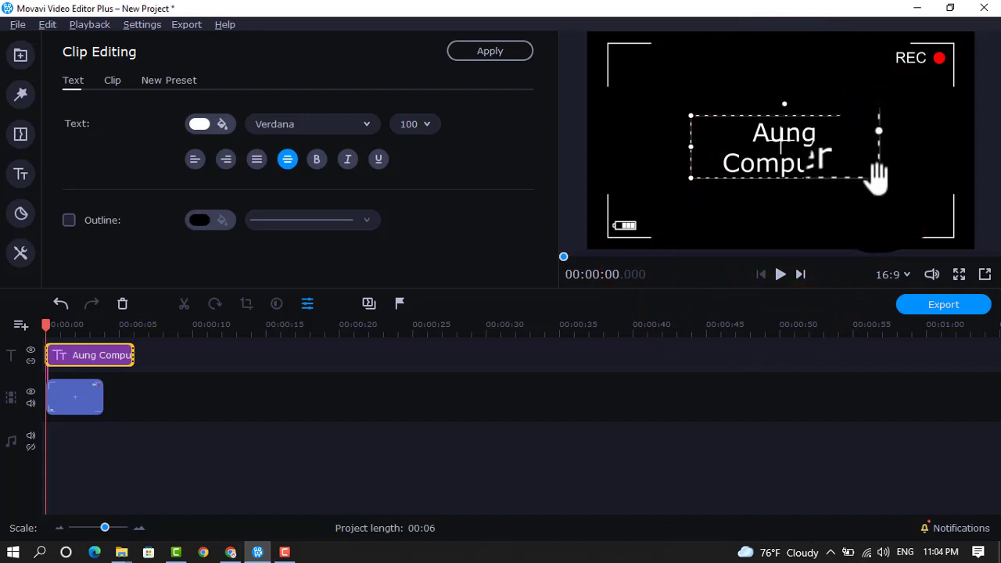
drag(878, 173, 905, 134)
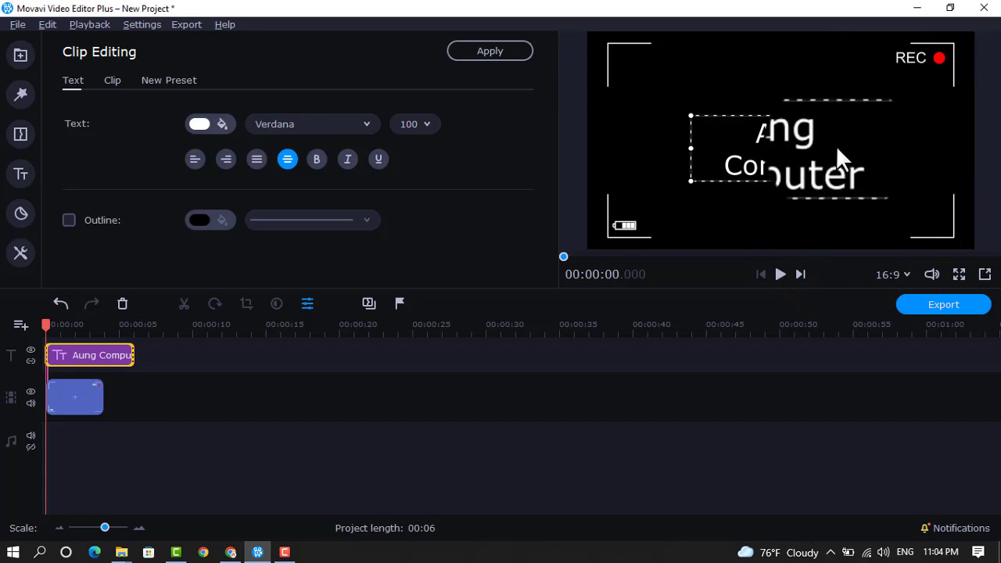
click(308, 124)
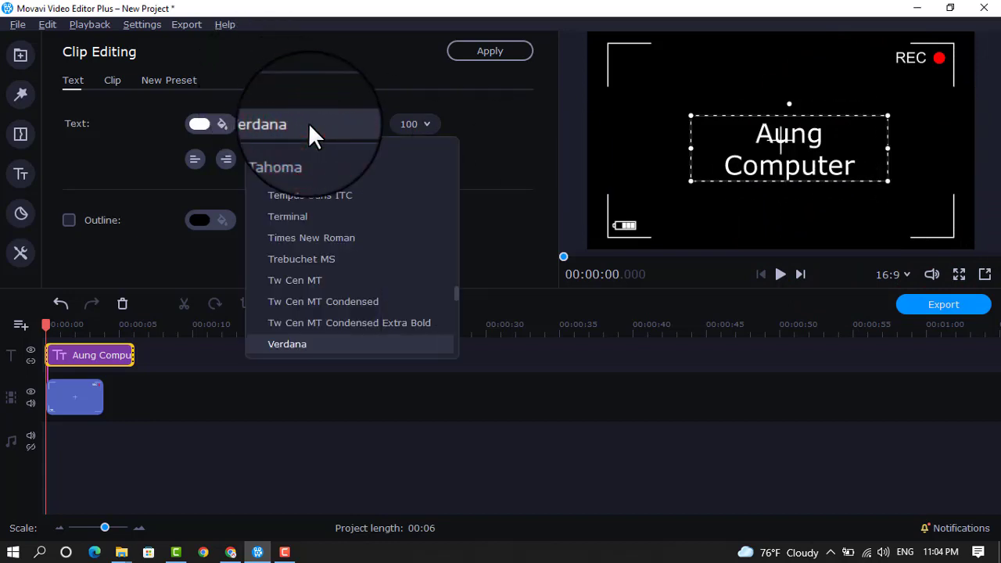
click(337, 244)
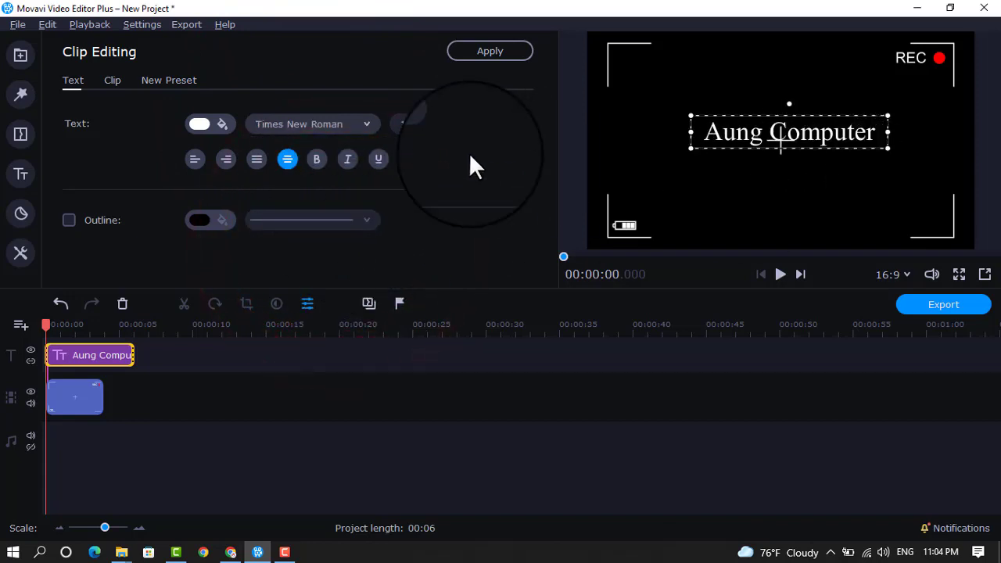
- Try other fonts such as TeamViewer15 on the title, and return it to Times New Roman
click(354, 124)
click(334, 170)
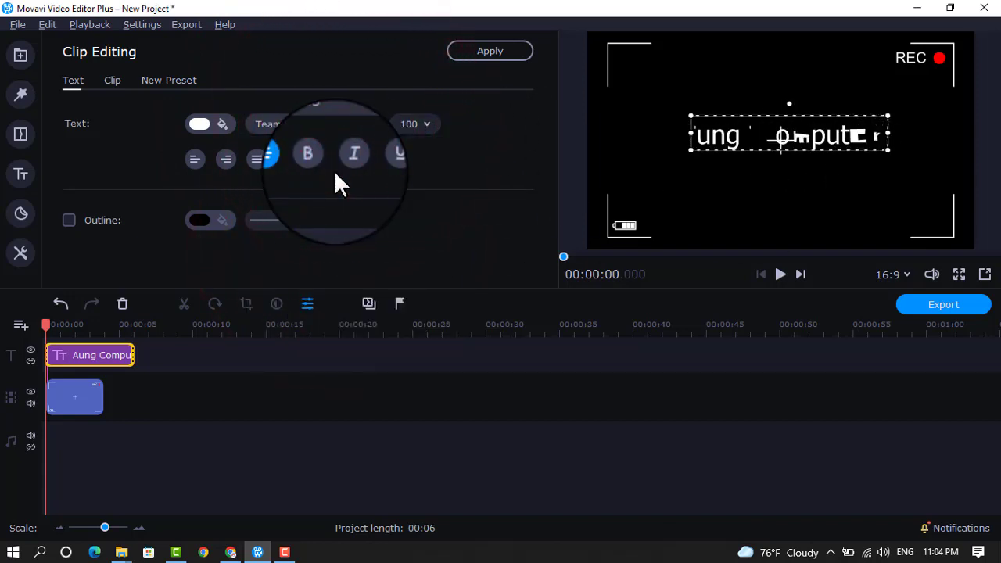
click(334, 171)
click(337, 124)
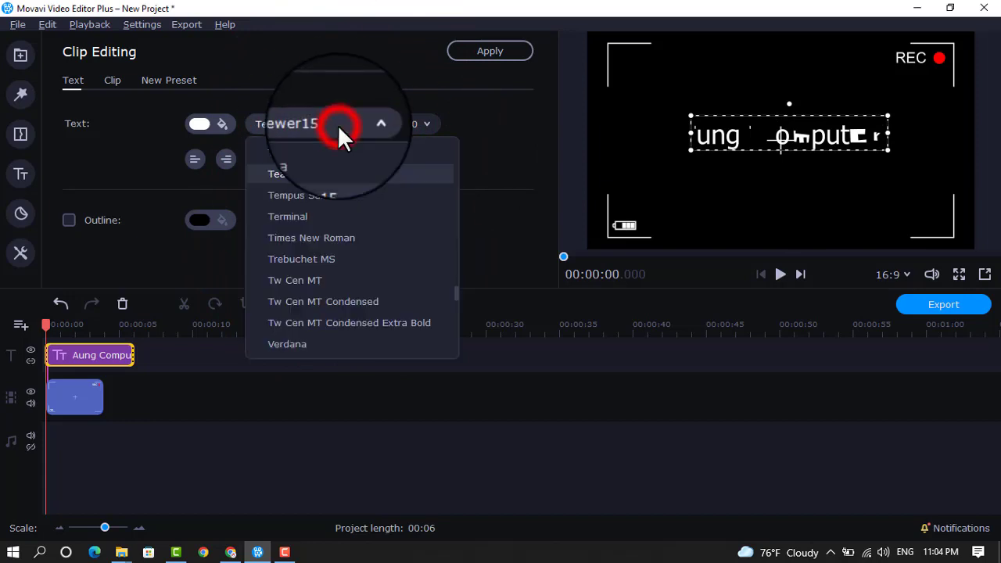
click(317, 208)
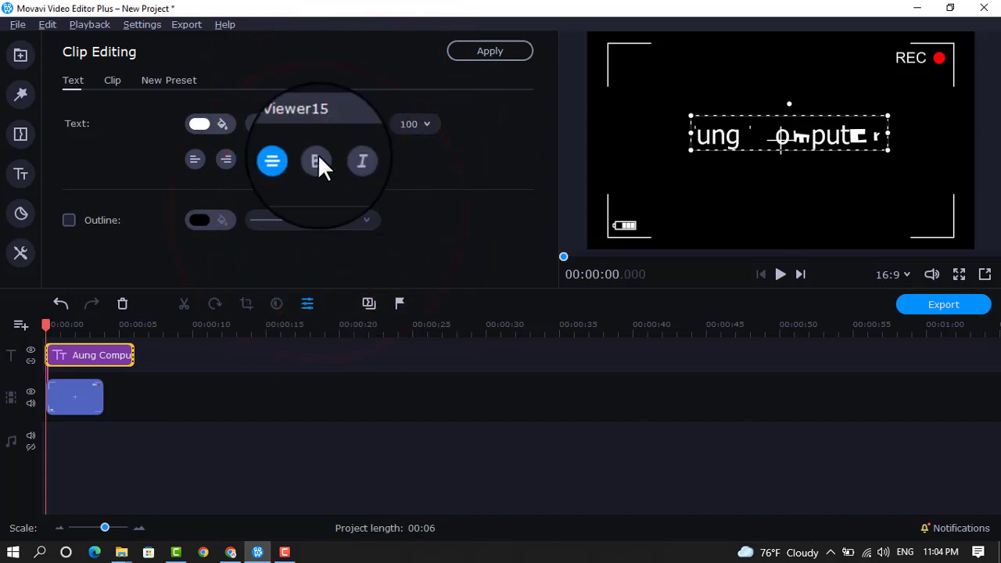
click(325, 125)
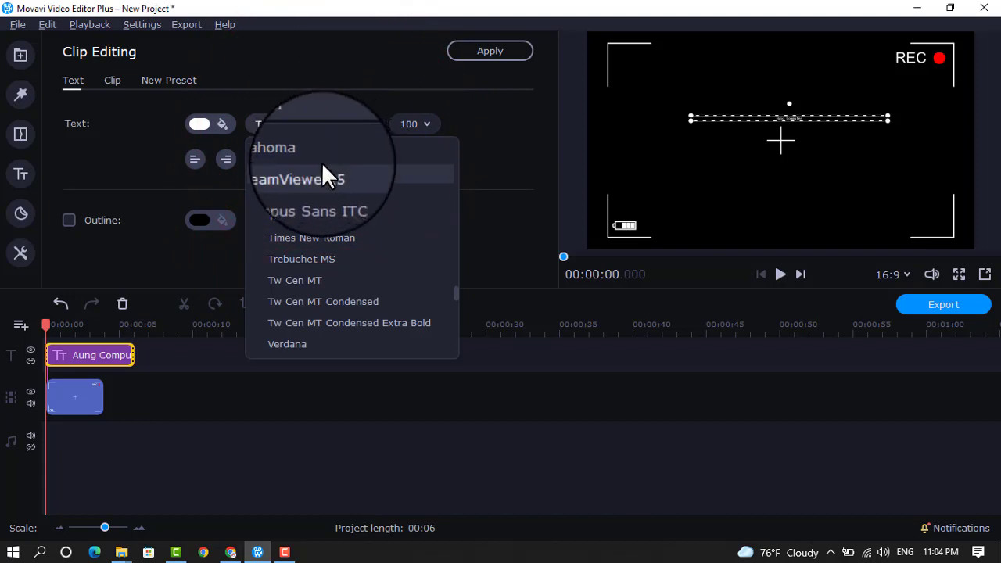
click(326, 240)
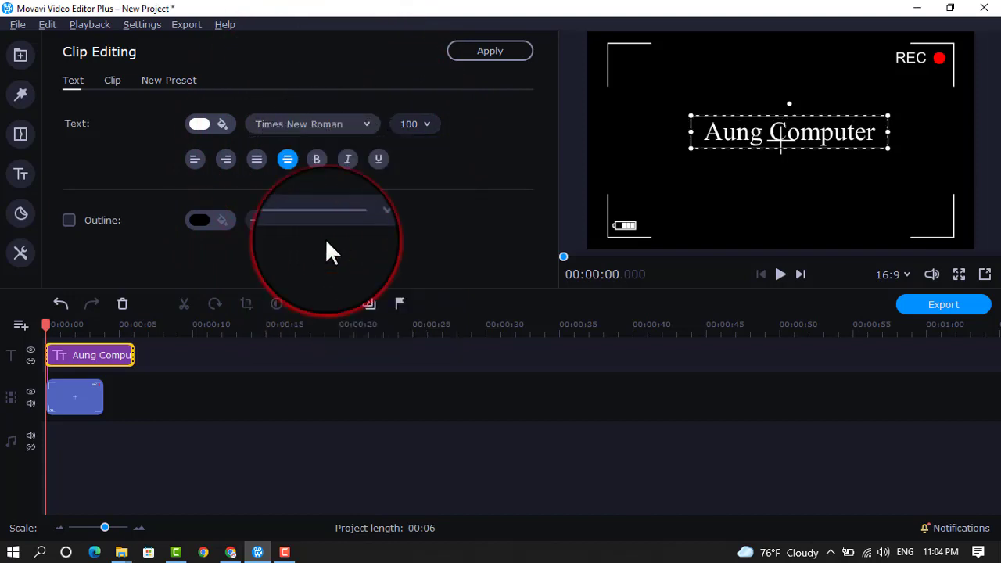
- Try a font size of 36 on the title text, and set it back to 100
click(728, 197)
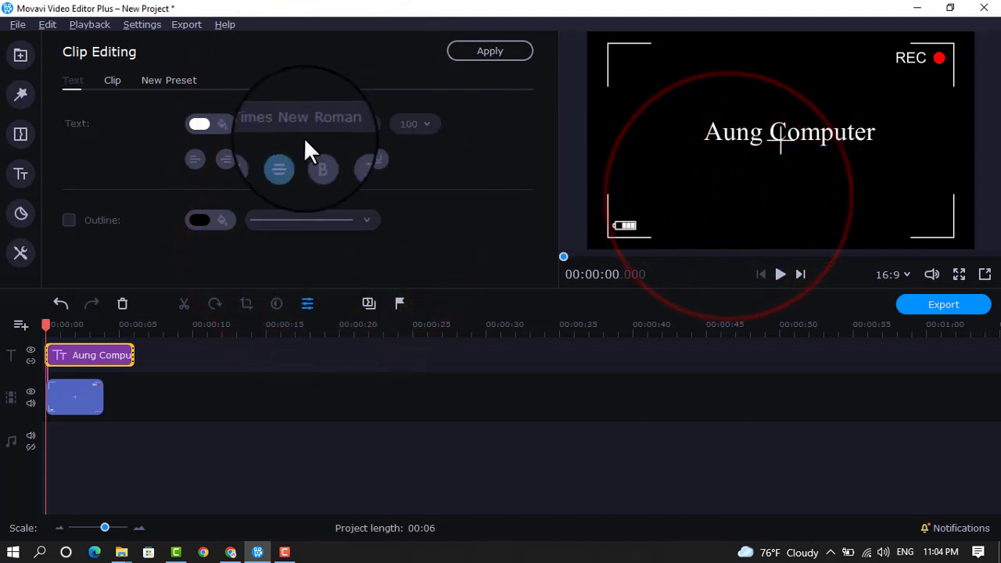
click(830, 137)
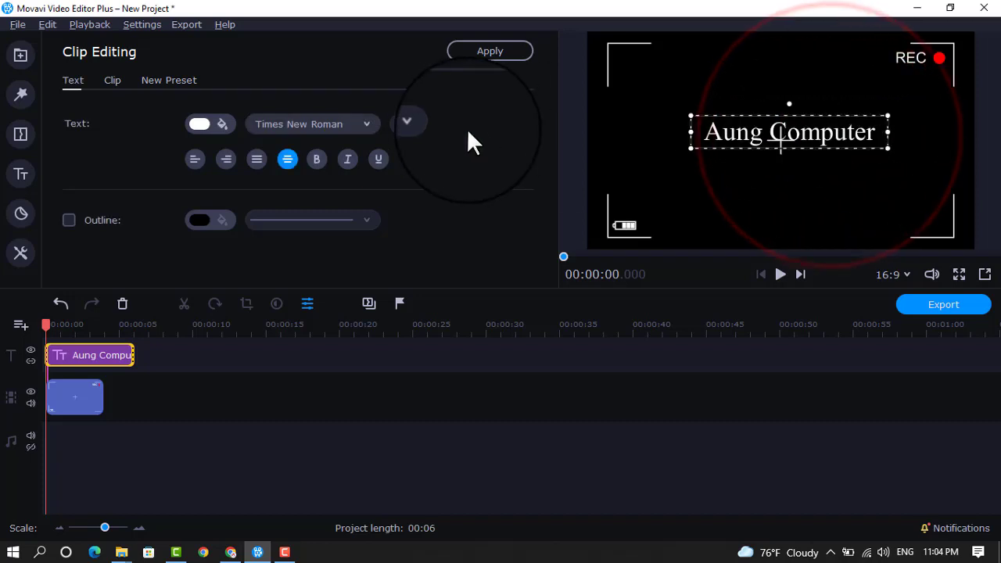
click(425, 124)
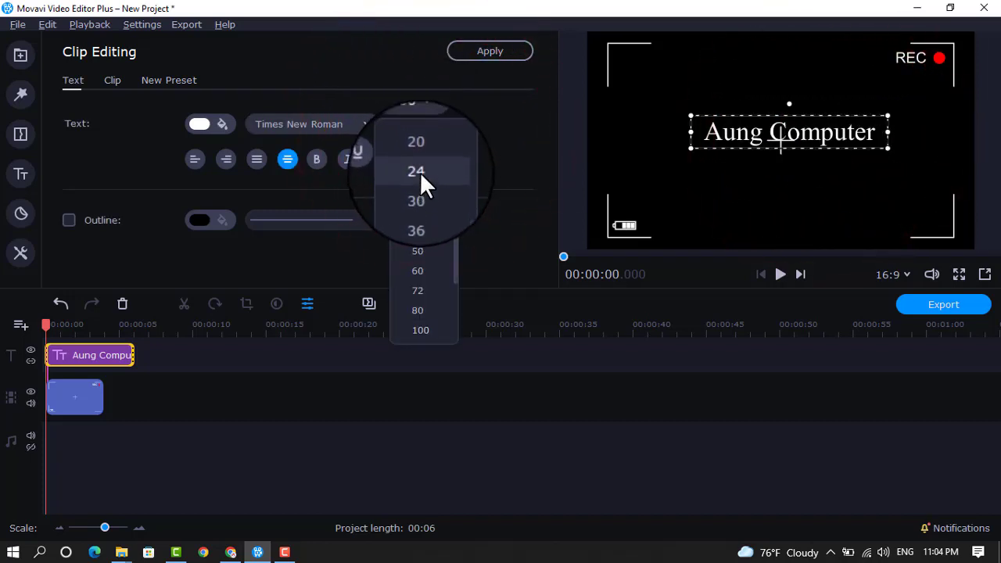
click(423, 211)
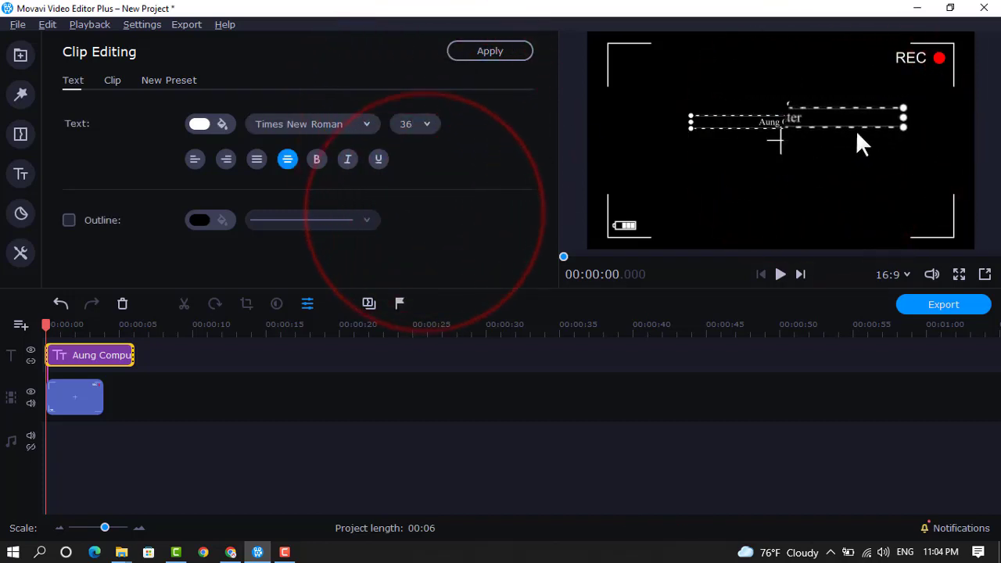
click(426, 126)
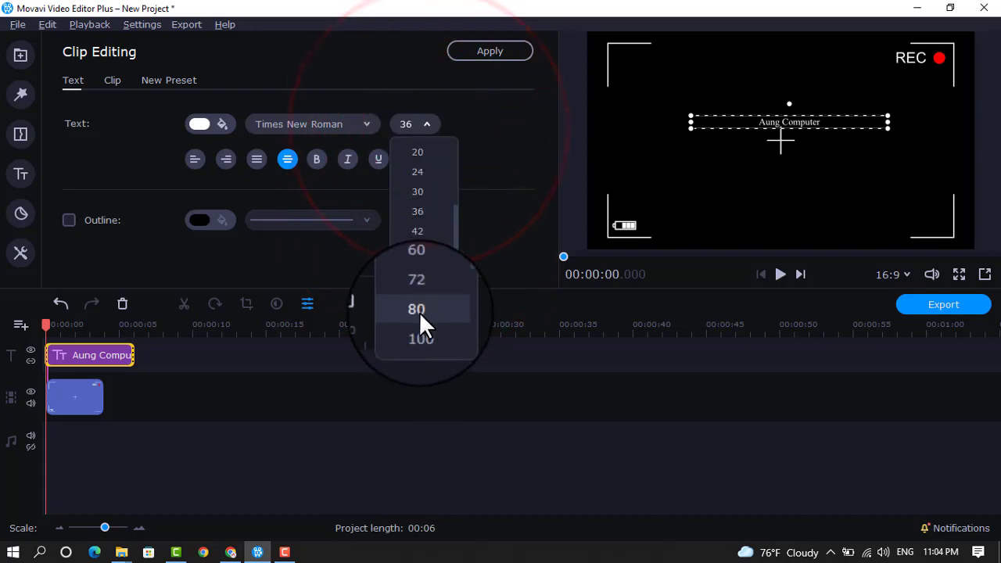
click(420, 331)
click(745, 188)
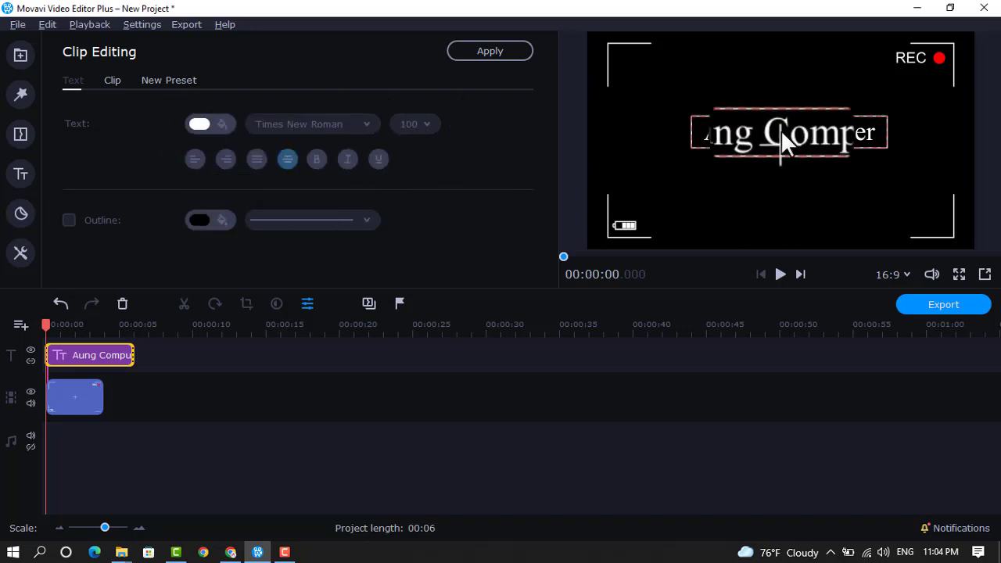
- Try red and orange shades on the title text and settle on the golden colour #d39c2f
click(205, 122)
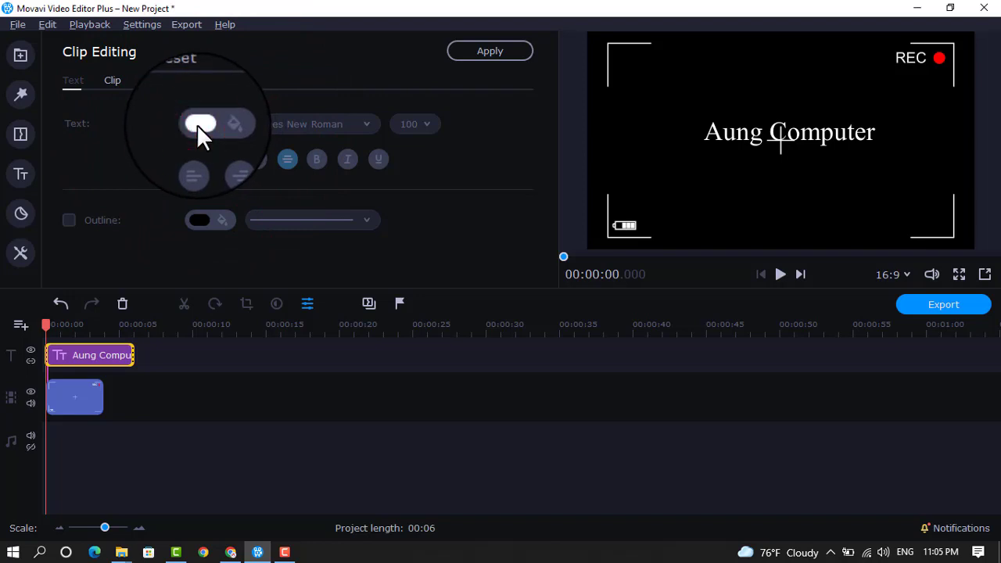
click(196, 124)
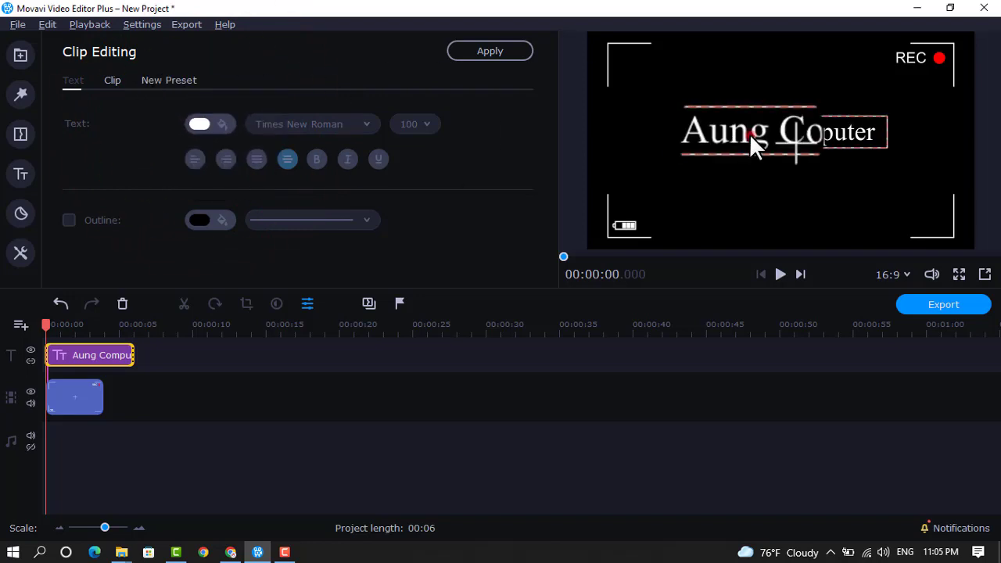
click(753, 136)
click(200, 123)
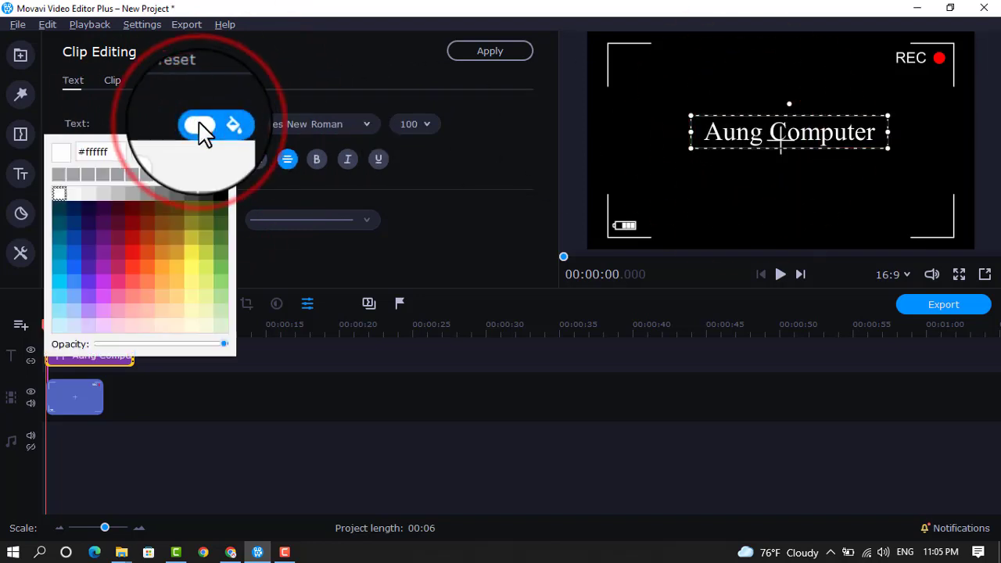
click(129, 242)
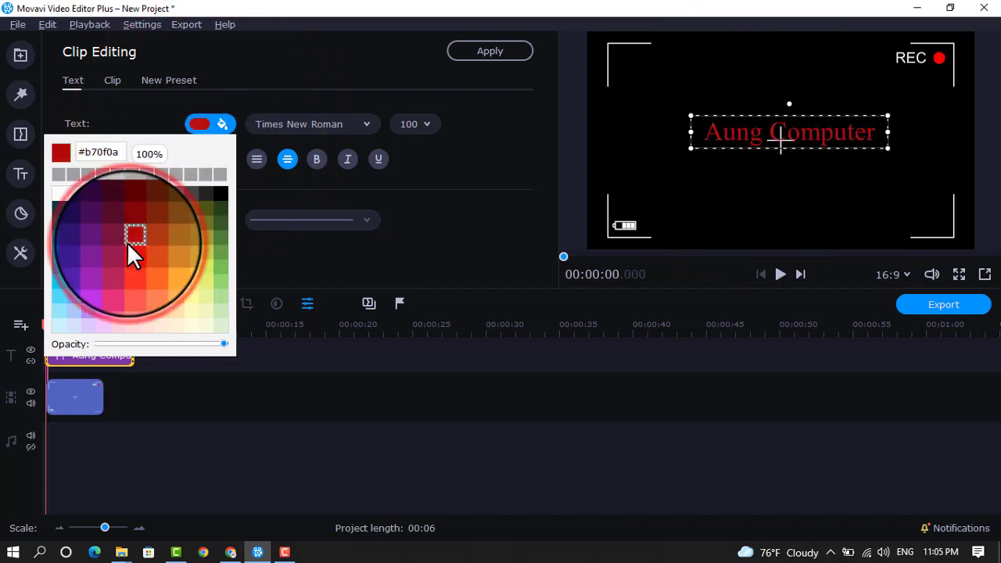
click(149, 281)
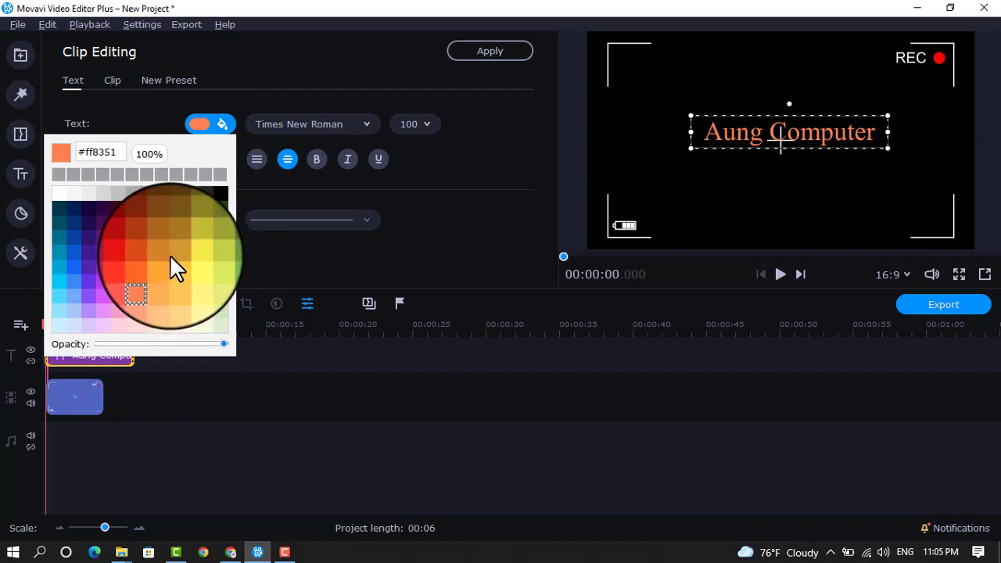
click(173, 252)
click(450, 207)
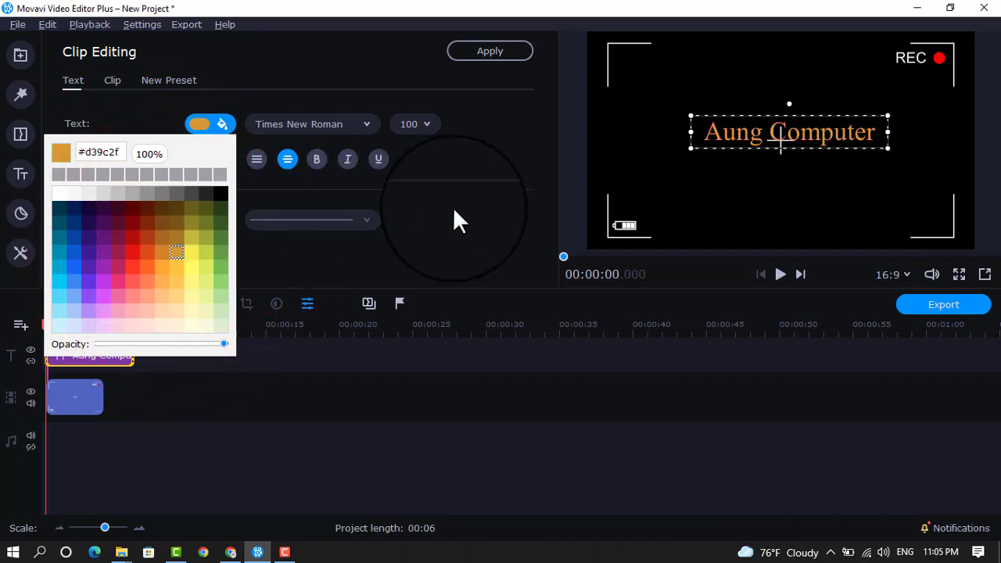
click(713, 194)
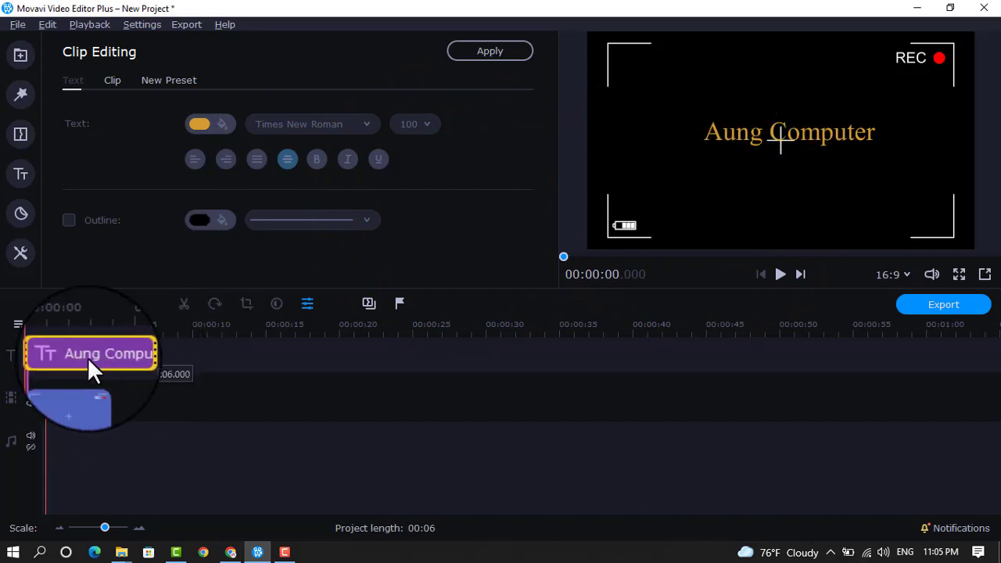
- Shorten the title clip from its end so that it finishes together with the Camera clip at 4 seconds
click(66, 390)
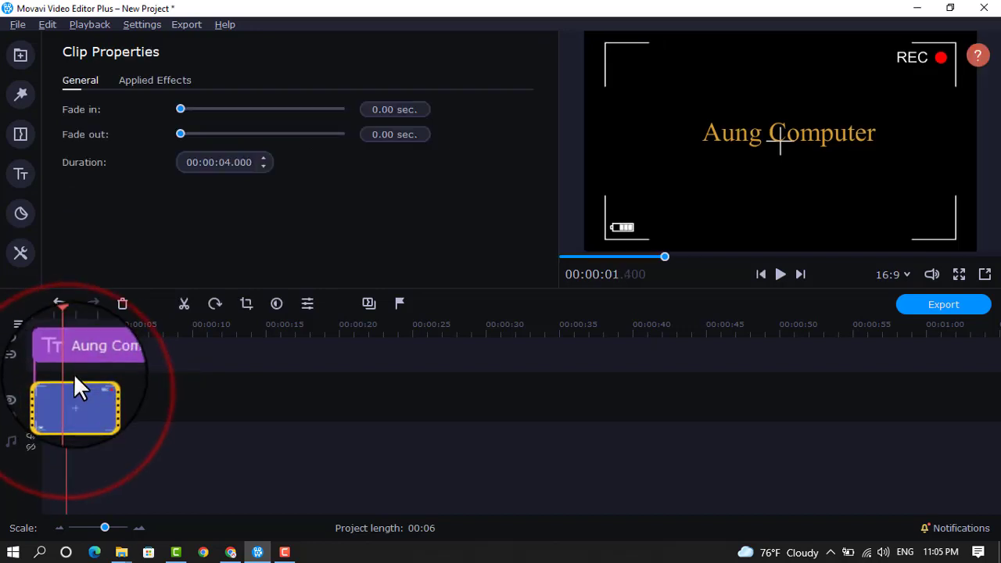
click(75, 356)
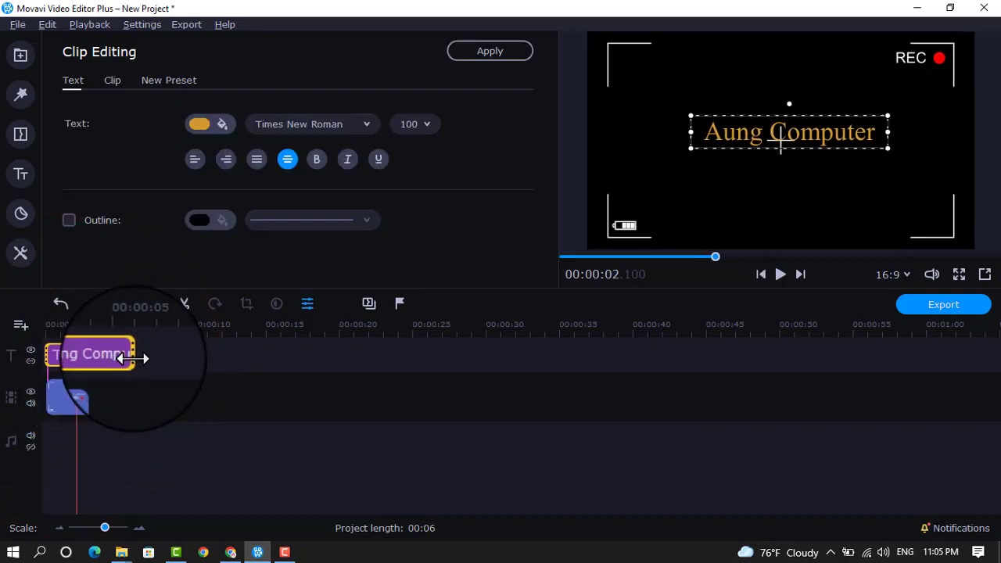
drag(131, 358, 102, 359)
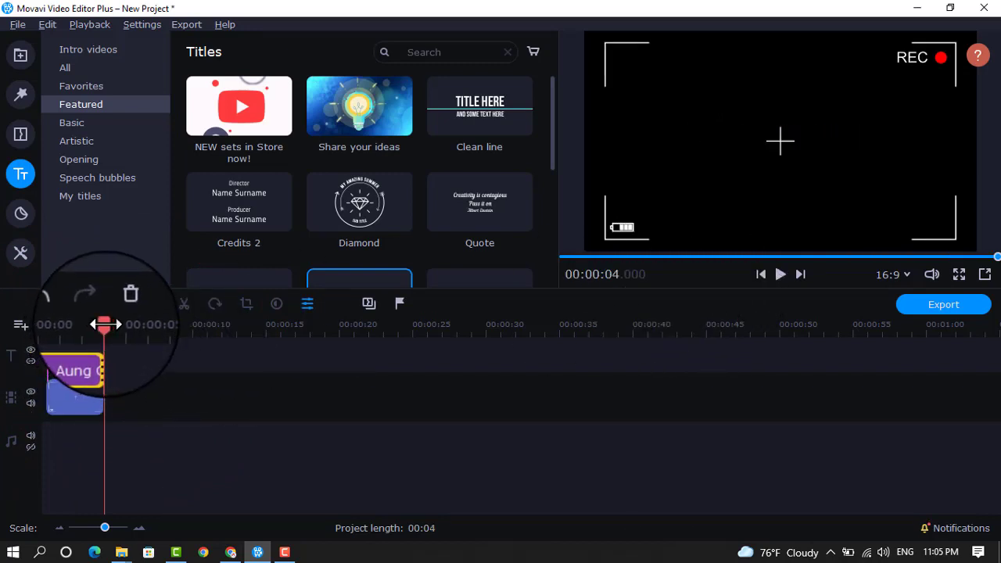
- Play the project from its beginning, and bring the playhead back to 1.350 seconds, within the title
drag(102, 325, 46, 325)
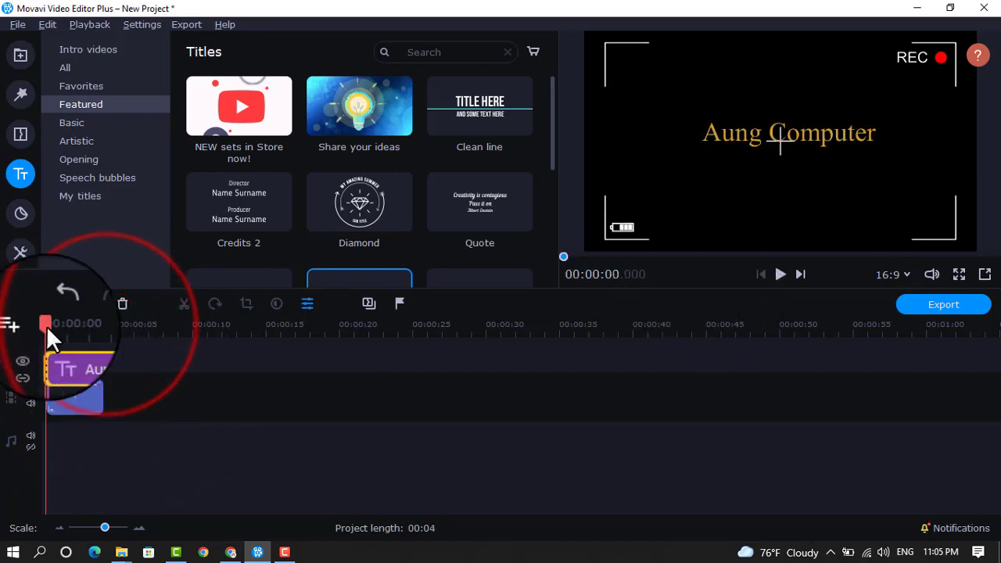
click(783, 273)
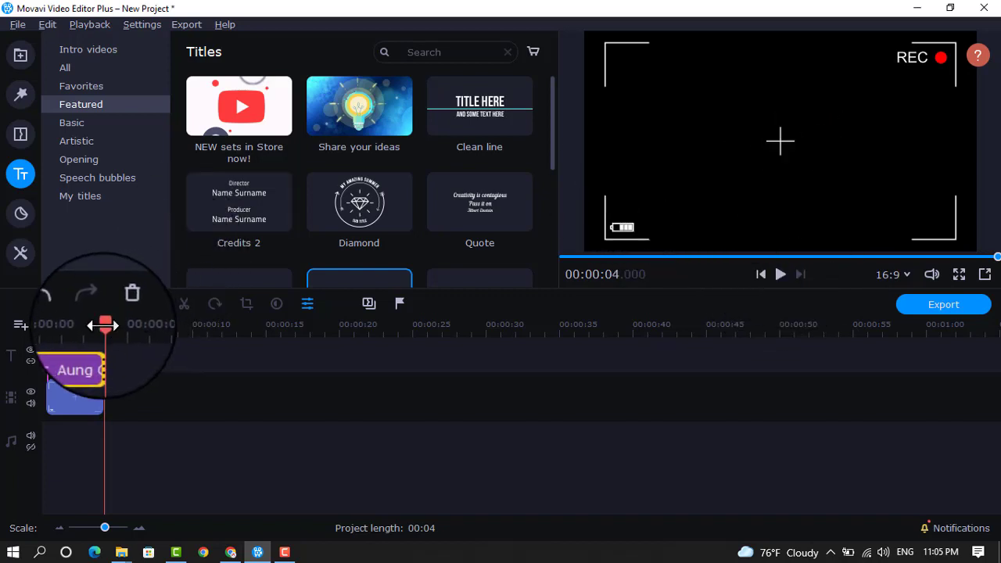
drag(104, 325, 66, 325)
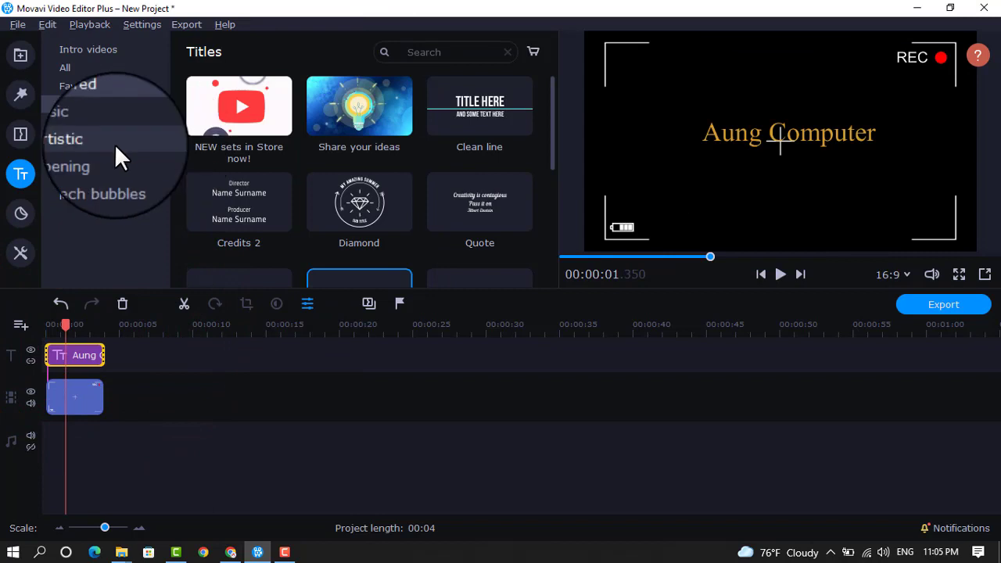
- Open the "Aung Computer" title for editing and review its duration, animation speed, new preset and text settings
click(759, 135)
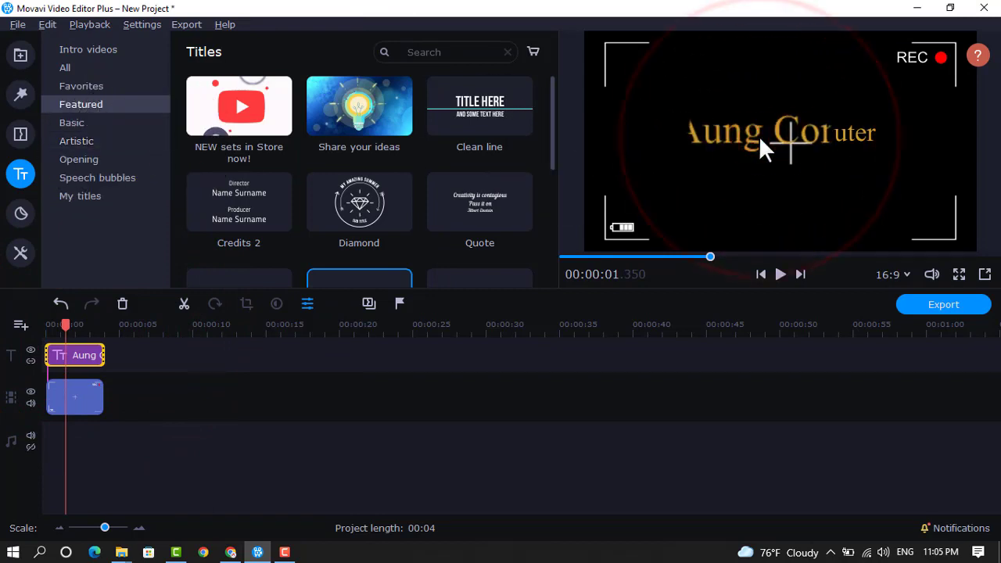
click(764, 135)
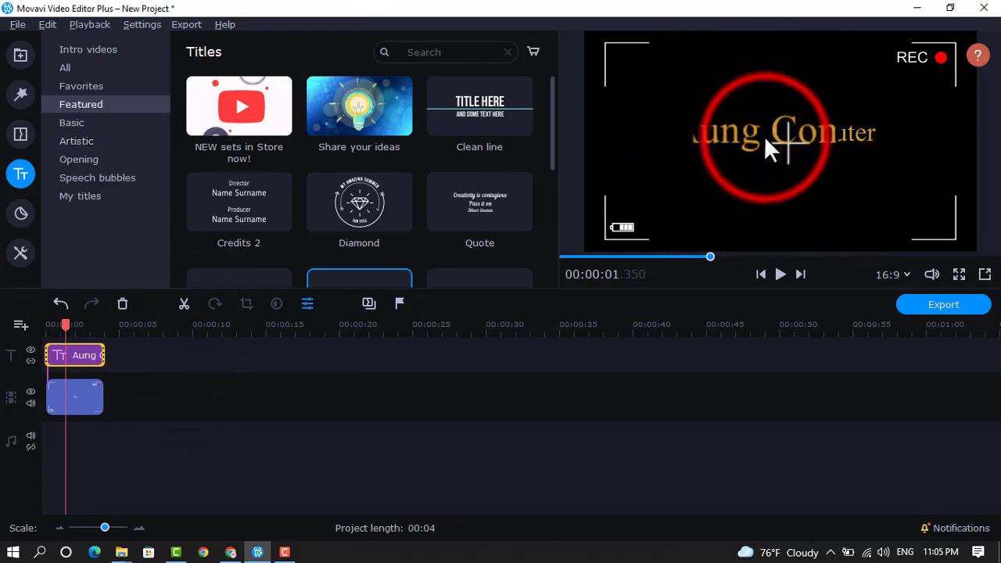
double_click(765, 136)
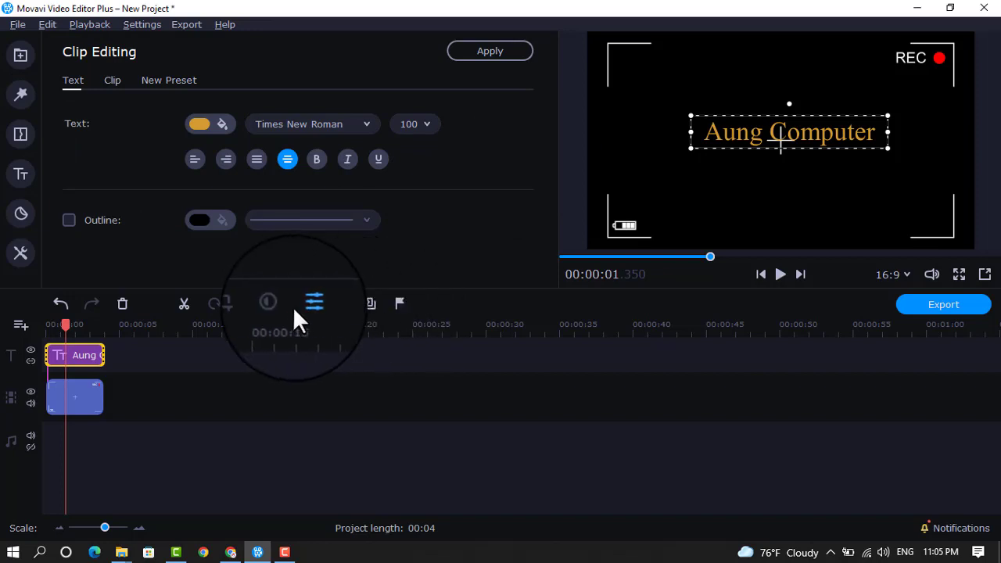
click(116, 81)
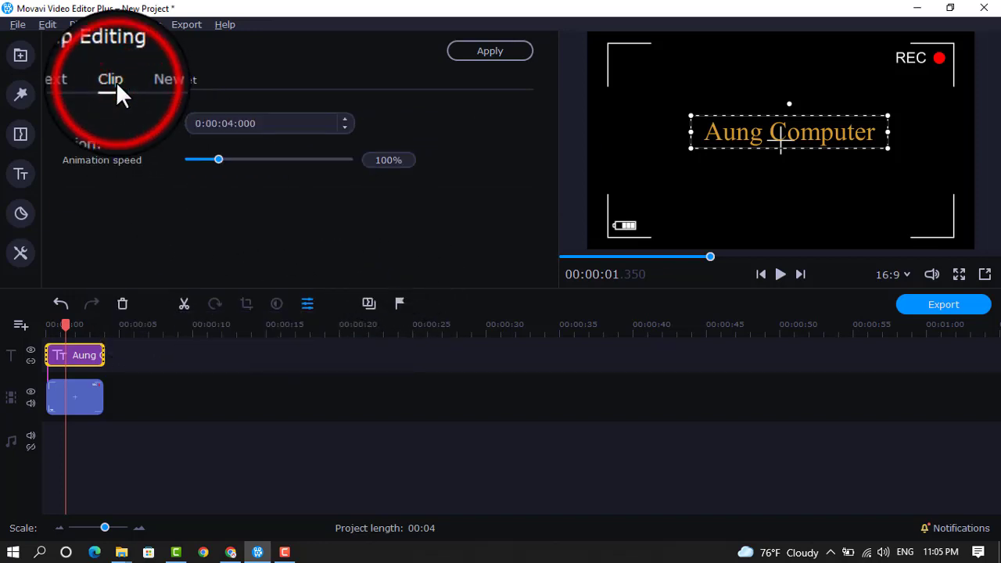
click(159, 78)
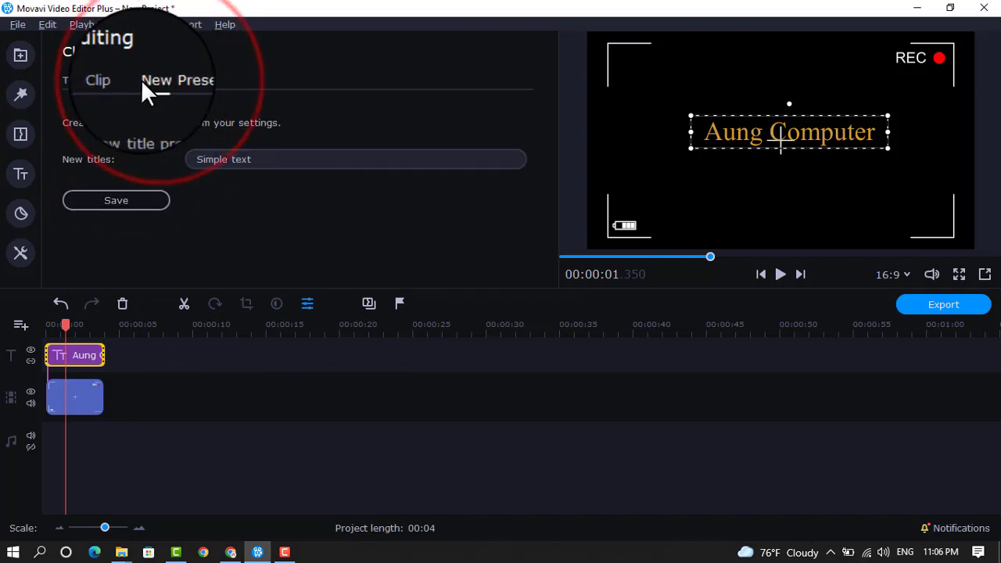
click(112, 81)
click(68, 85)
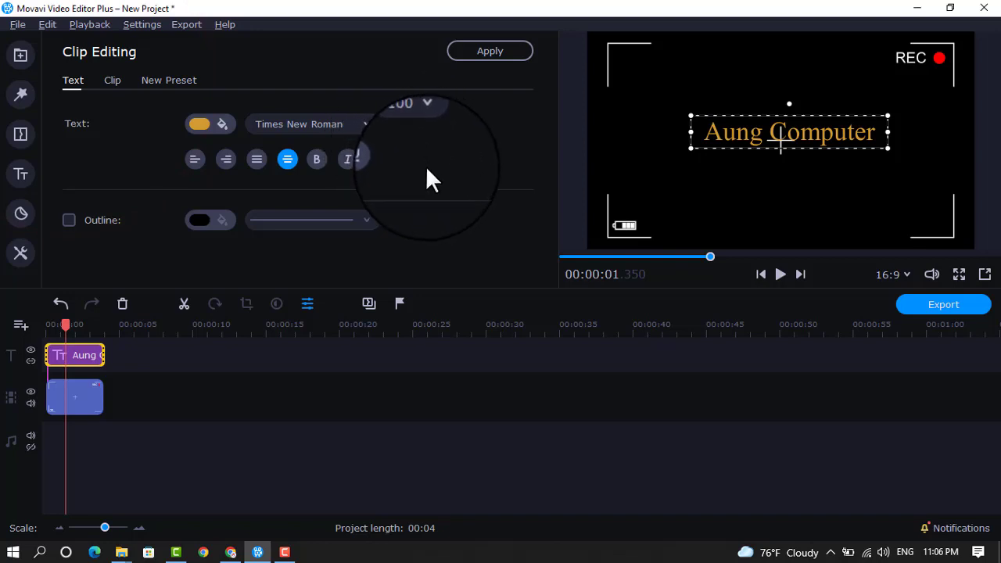
click(469, 225)
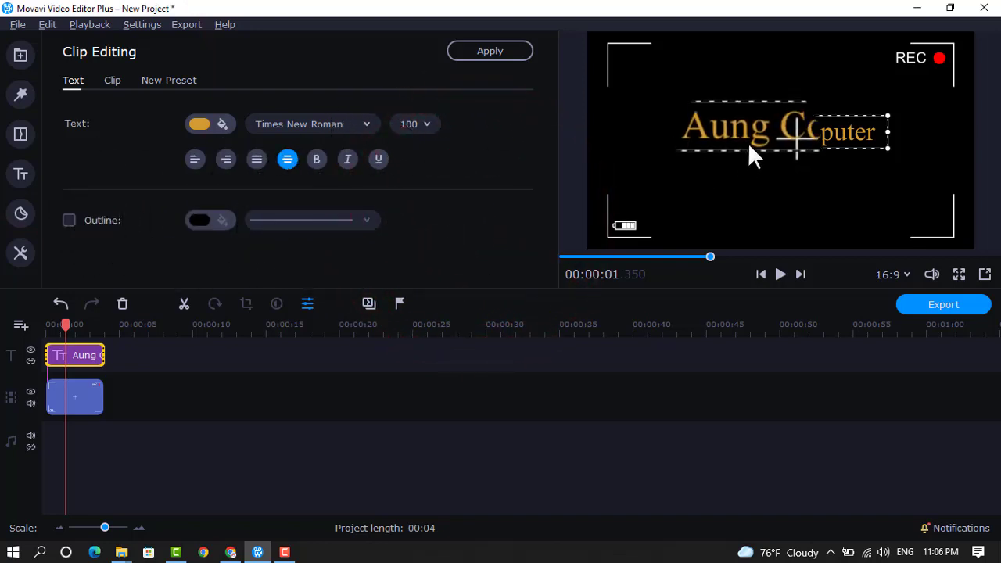
- Add an outline to the title text, trying dark red #840705 and settling on bright red
click(69, 220)
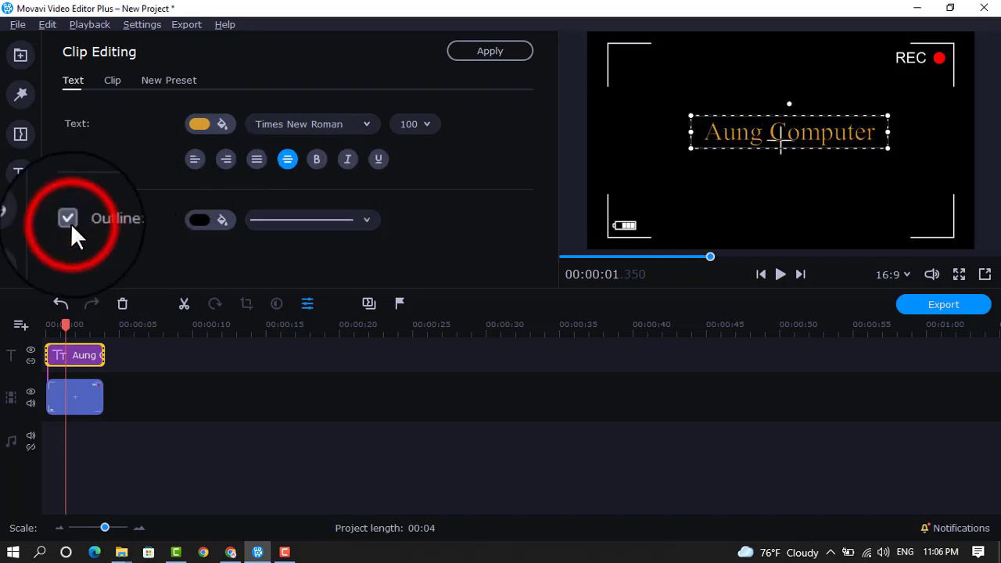
click(195, 220)
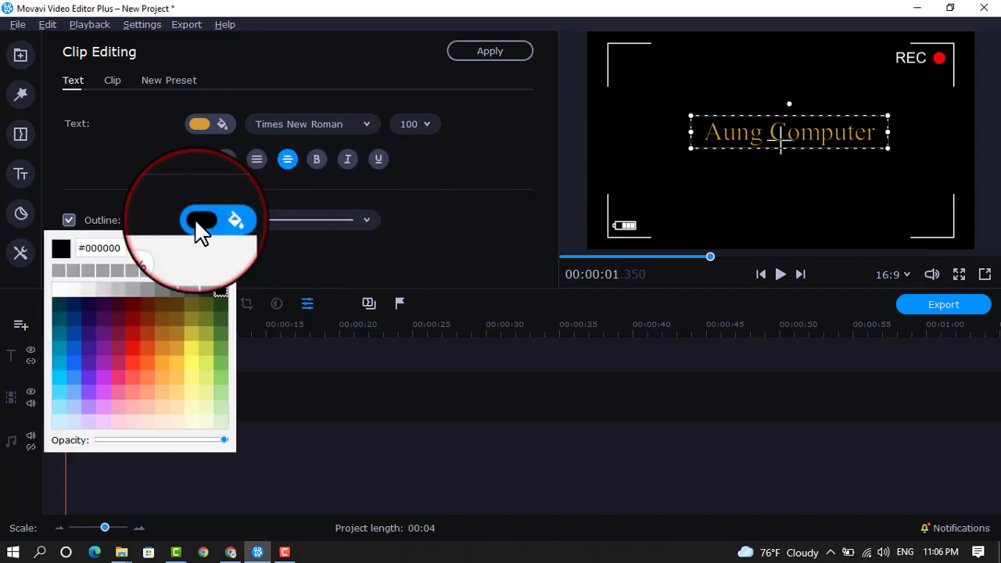
click(133, 316)
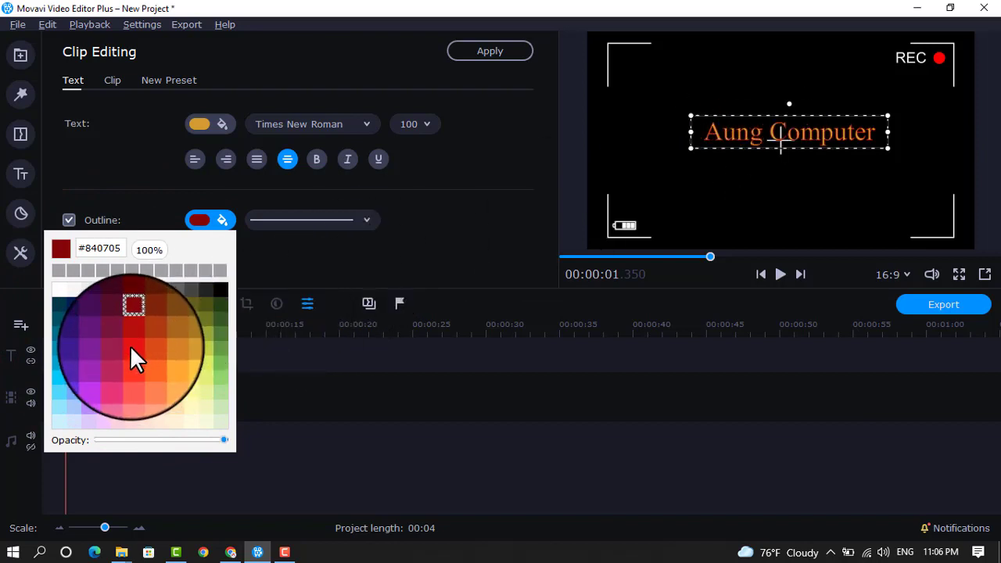
click(133, 349)
click(417, 229)
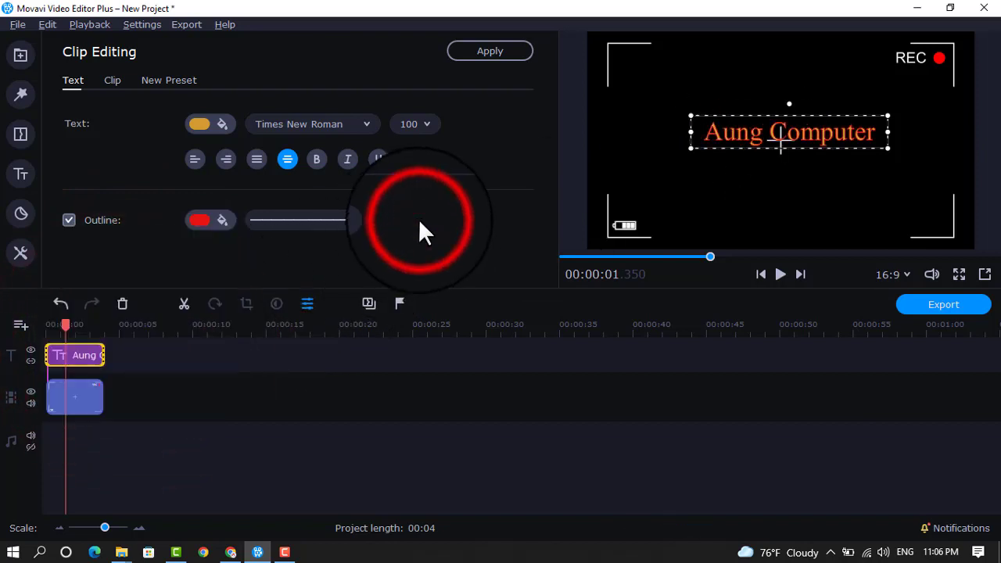
click(822, 177)
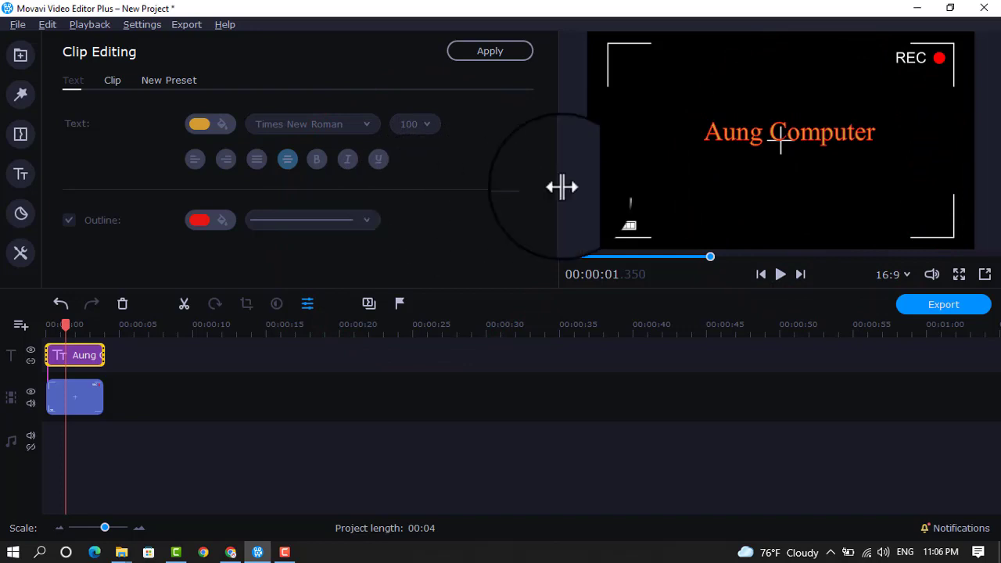
- Look through the stickers, titles, transitions, video editing tools with their Animation presets, and the background media
click(15, 217)
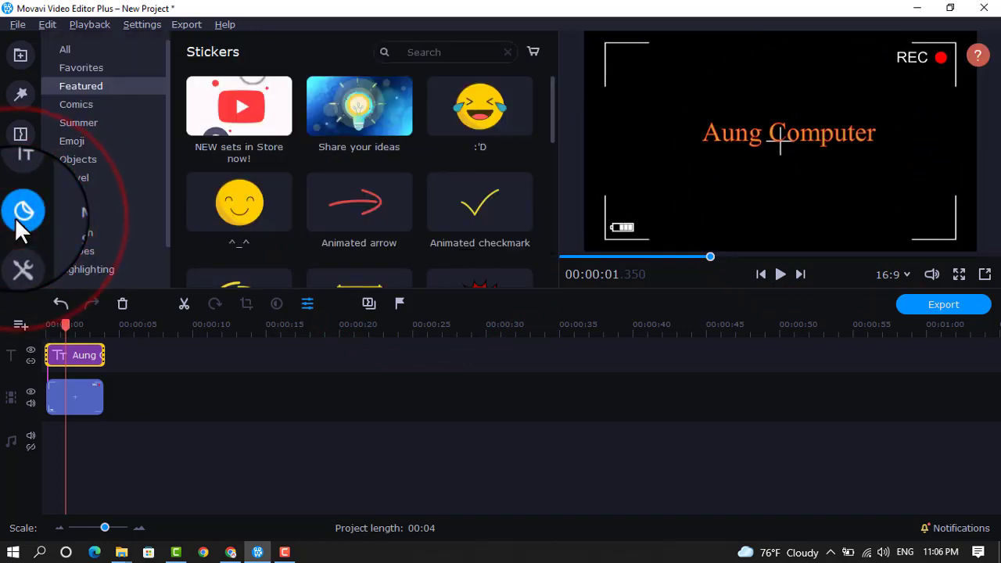
click(16, 179)
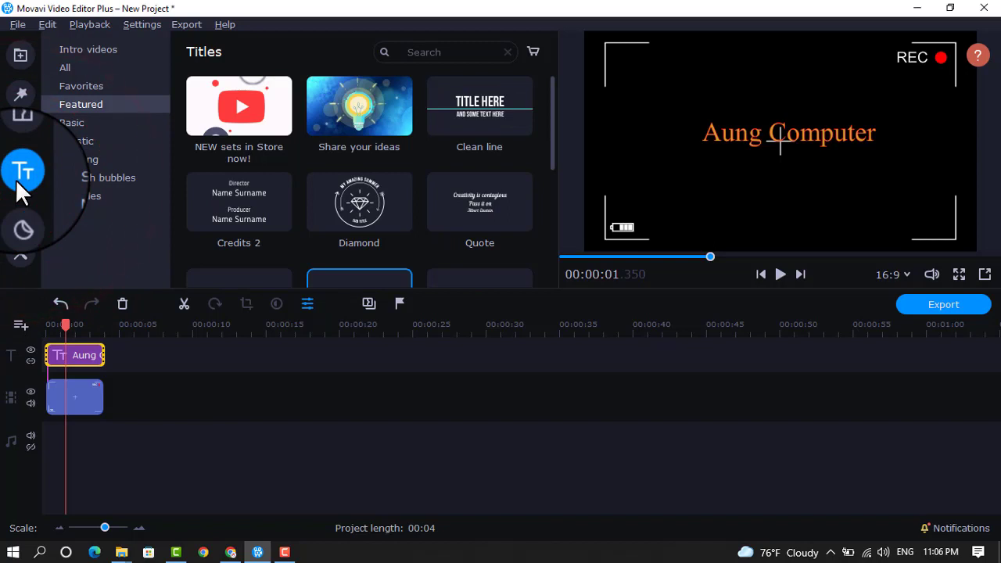
click(21, 139)
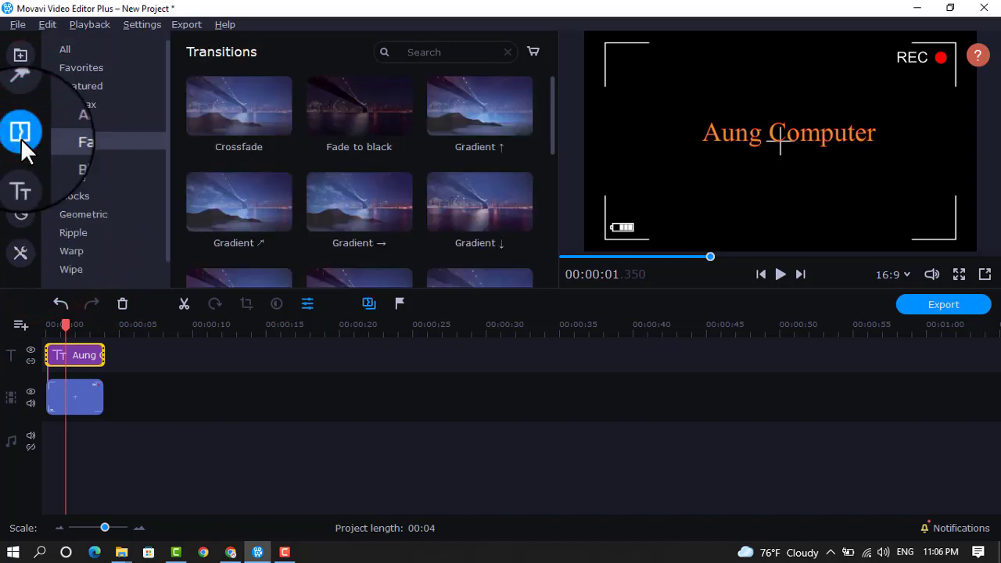
click(19, 250)
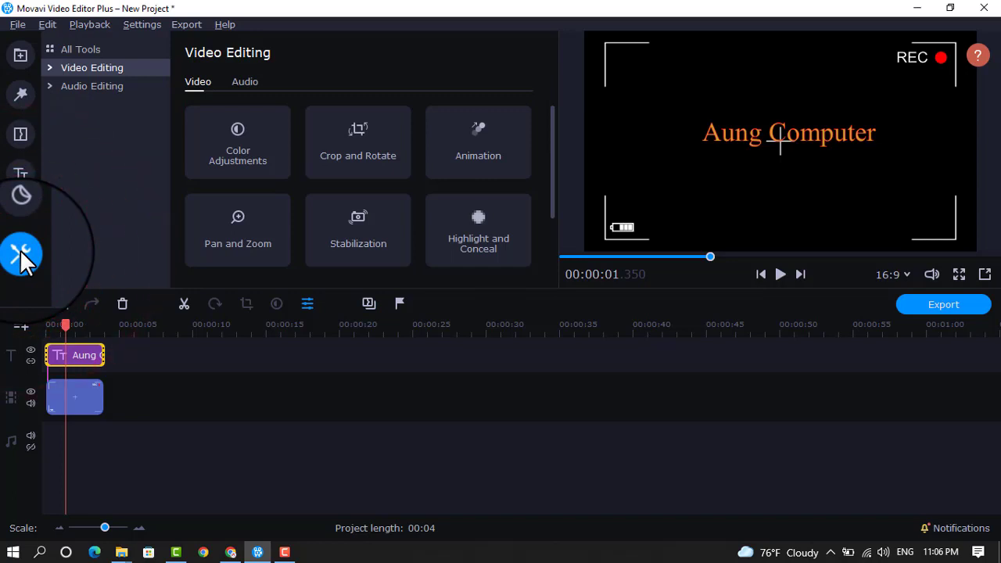
click(479, 145)
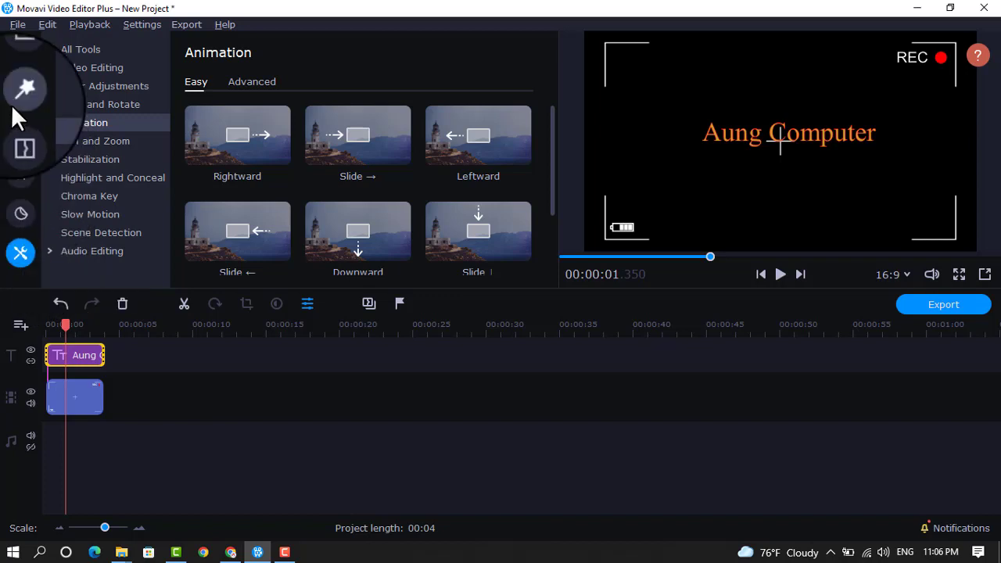
click(176, 399)
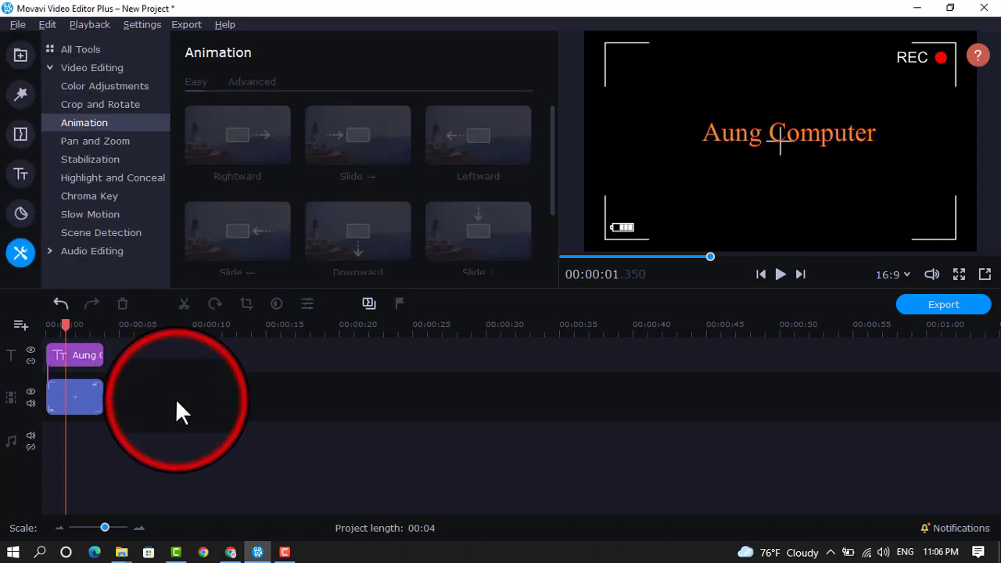
click(23, 52)
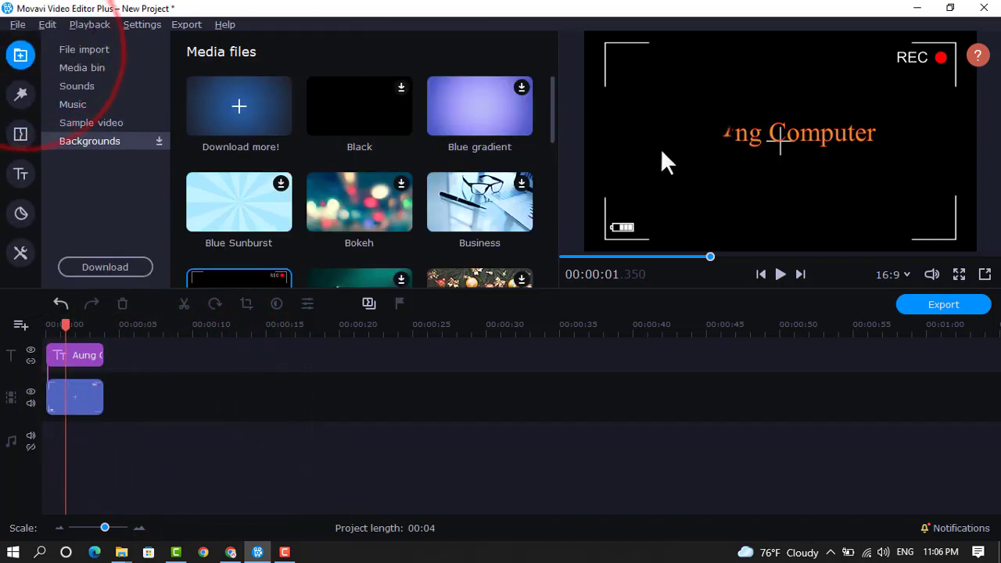
- Reselect the "Aung Computer" title and examine the Crop and Rotate, Animation, and Pan and Zoom tools
click(816, 133)
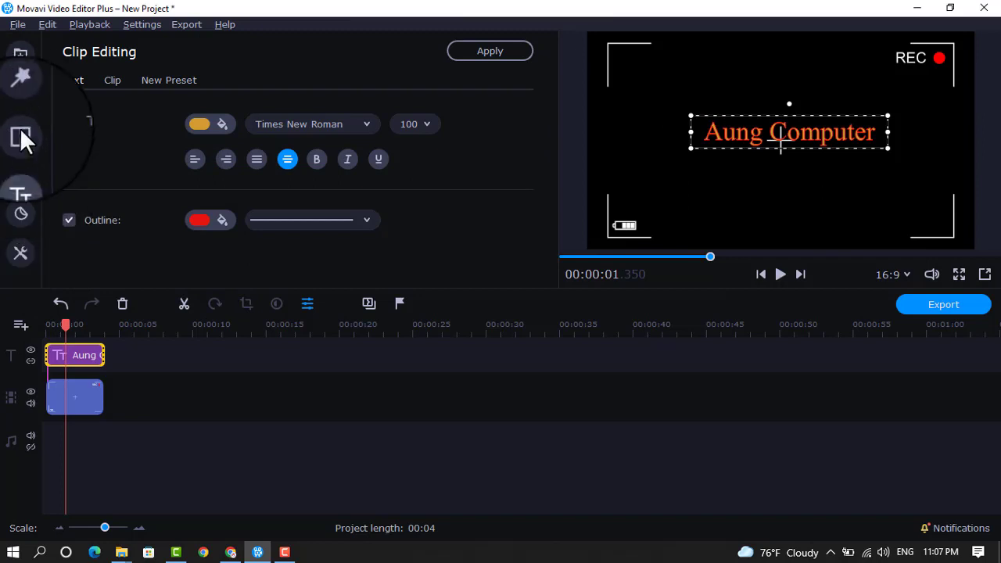
click(20, 174)
click(20, 134)
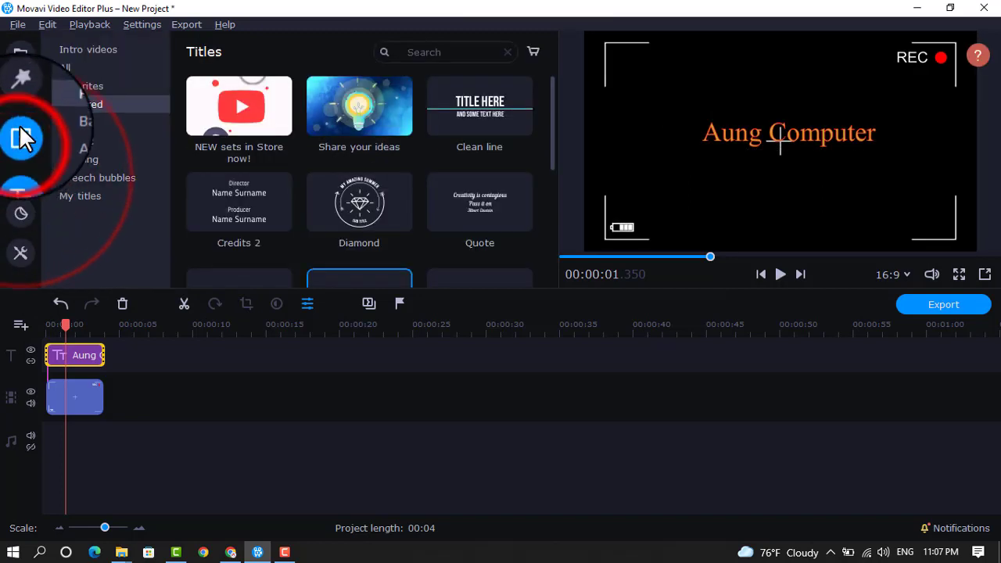
click(21, 94)
click(20, 253)
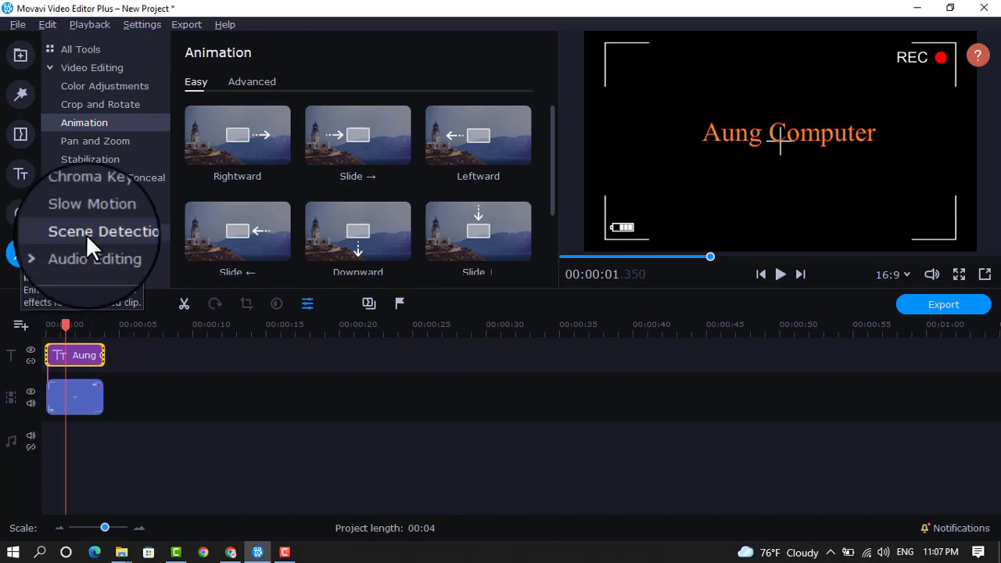
click(107, 105)
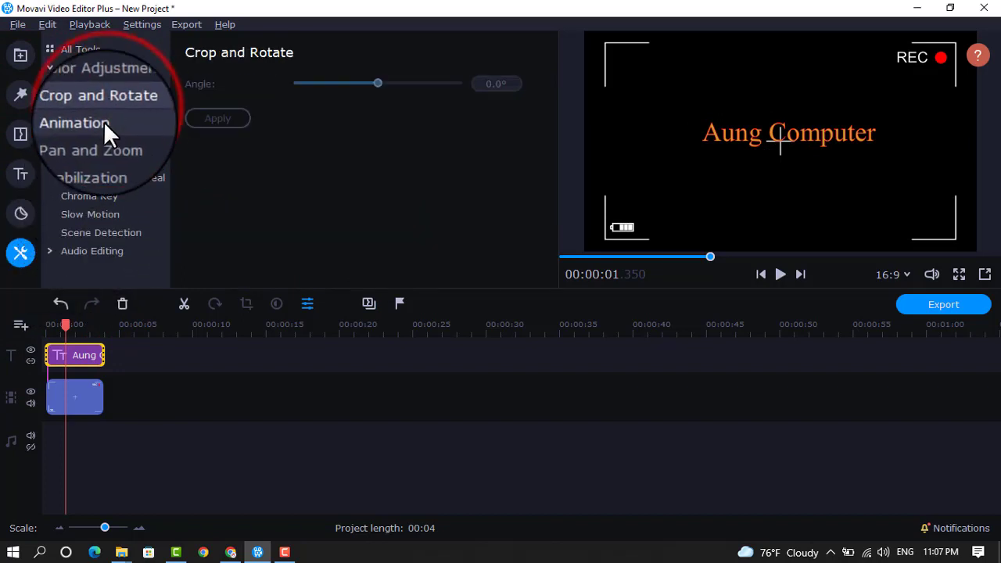
click(110, 123)
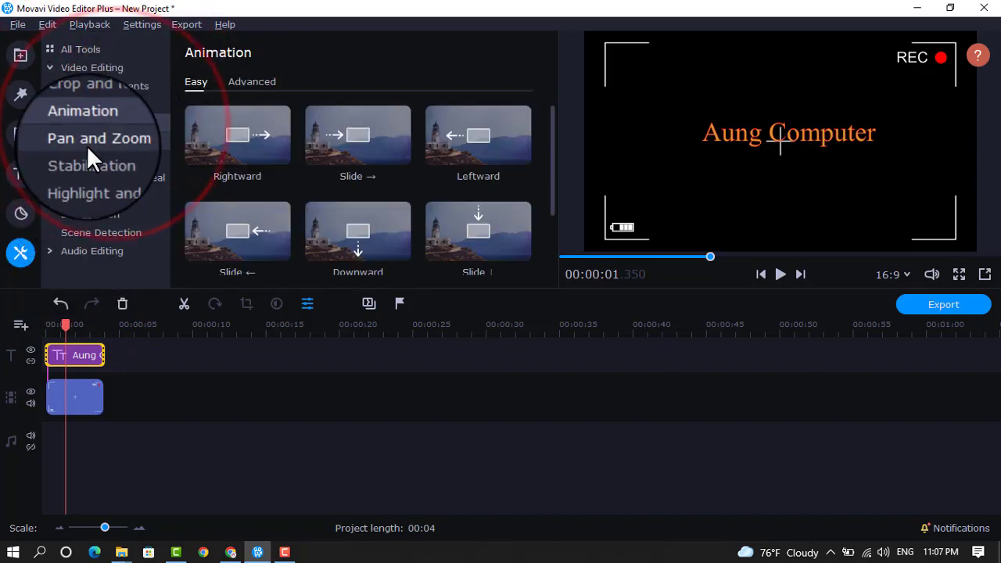
click(109, 145)
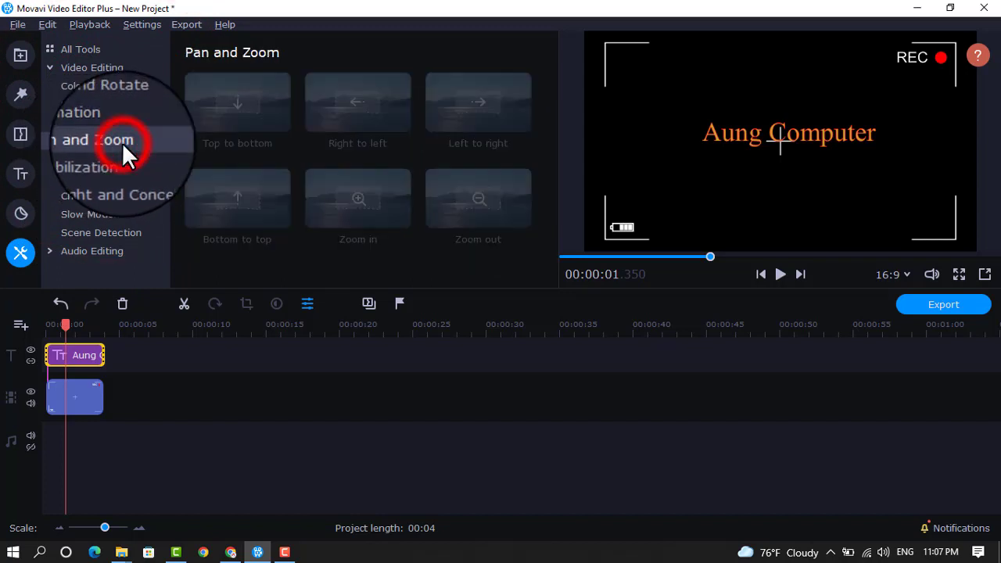
- Apply the Slide ↓ animation to the start of the title clip and play the project to preview it
click(100, 123)
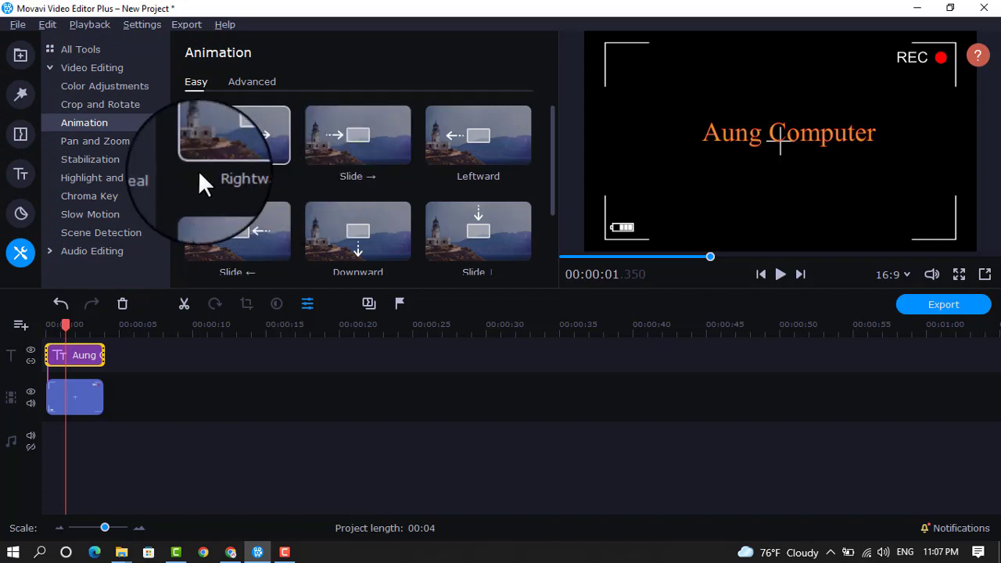
scroll(341, 168, down, 1)
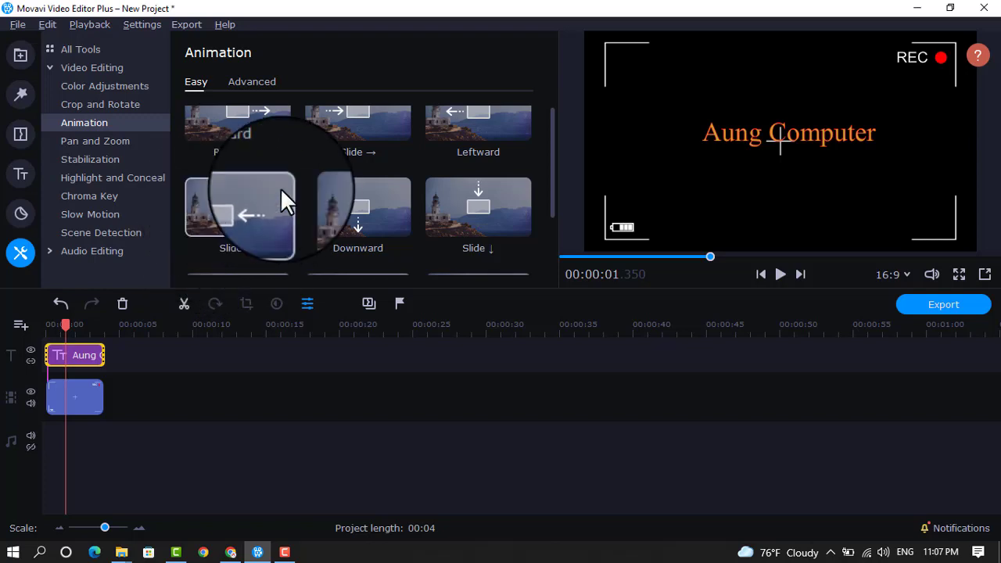
scroll(281, 188, up, 1)
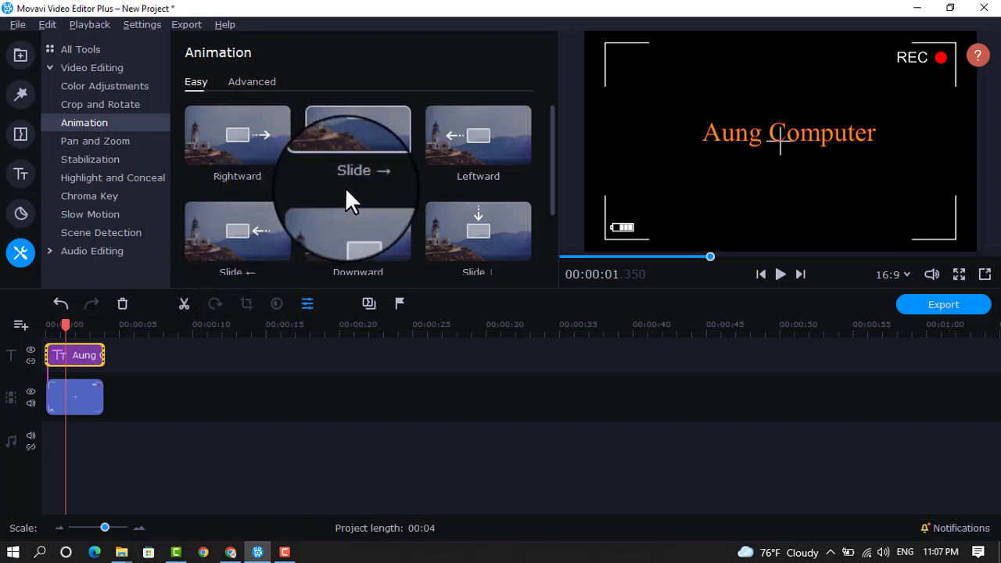
scroll(485, 218, down, 1)
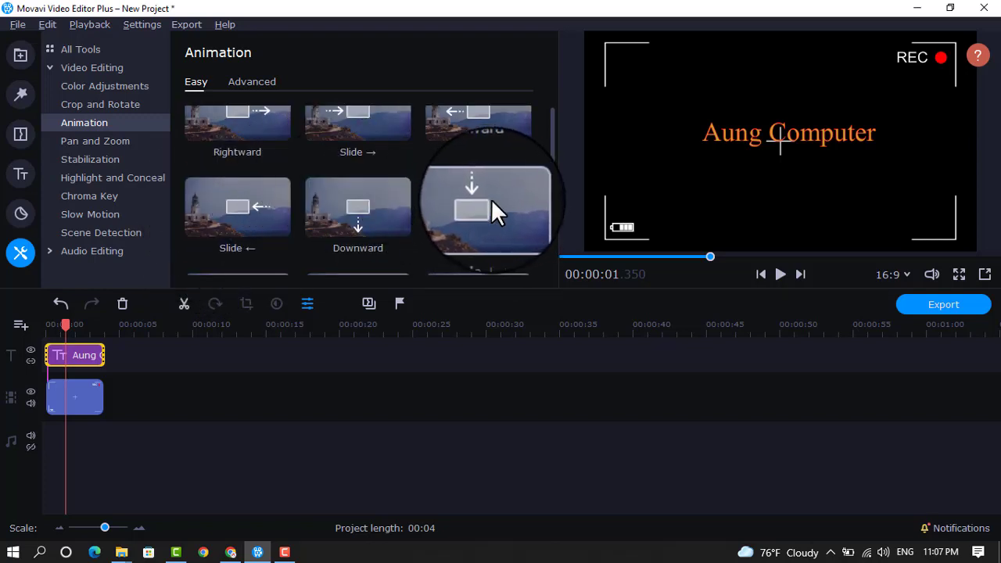
drag(487, 205, 49, 351)
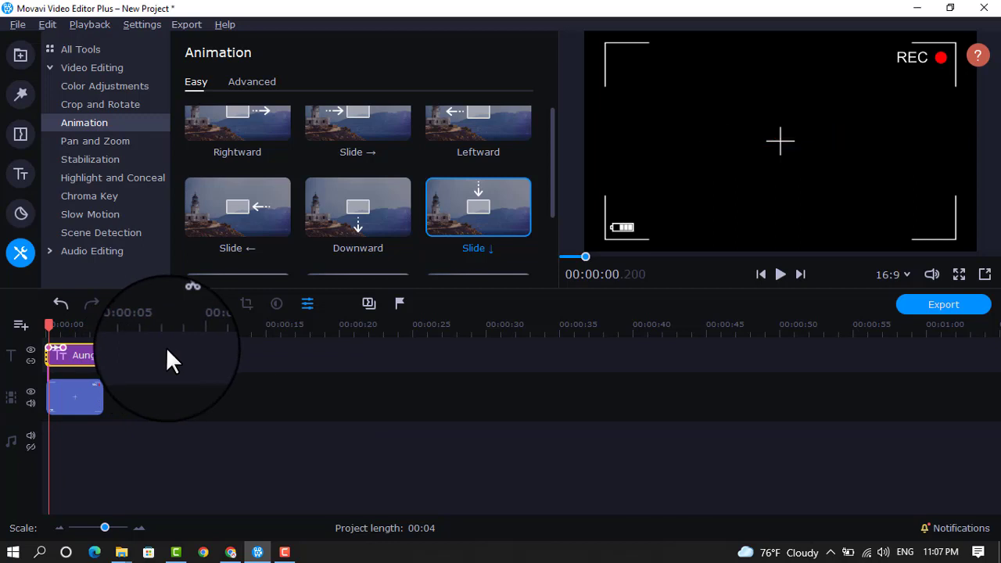
click(780, 275)
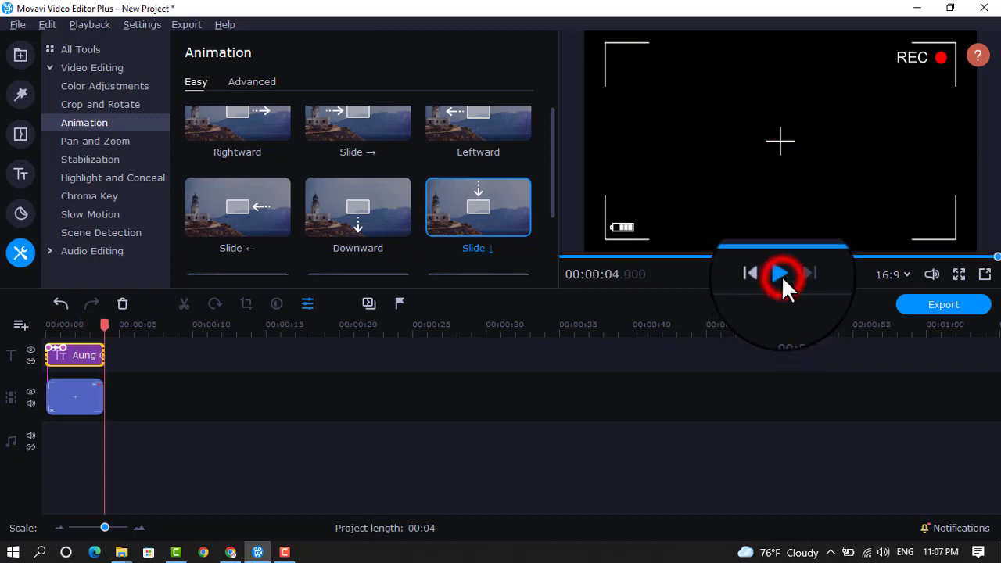
click(781, 276)
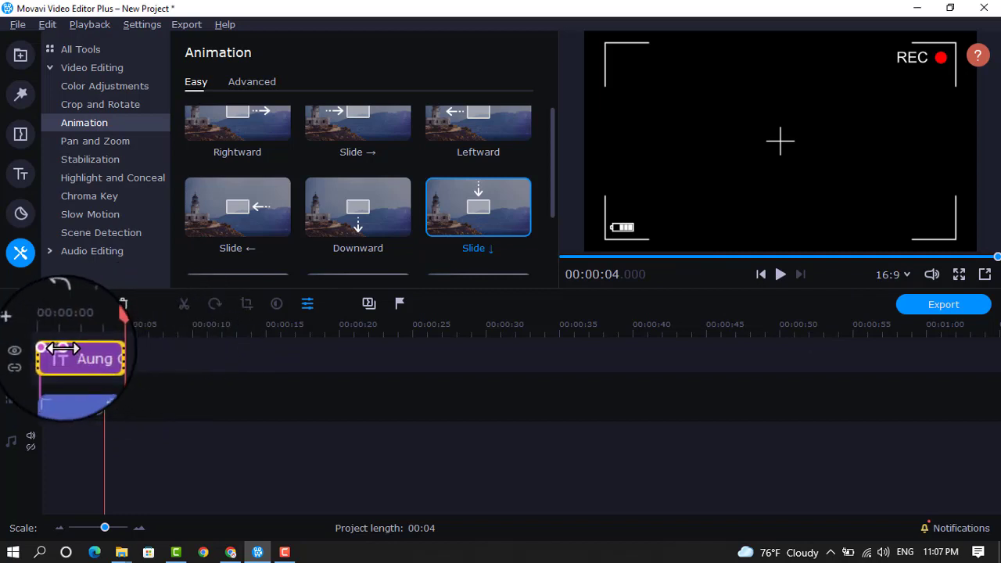
- Lengthen the title clip's slide animation so it ends at about 3.35 seconds, replay the project from the start, and return to its beginning
drag(62, 348, 93, 347)
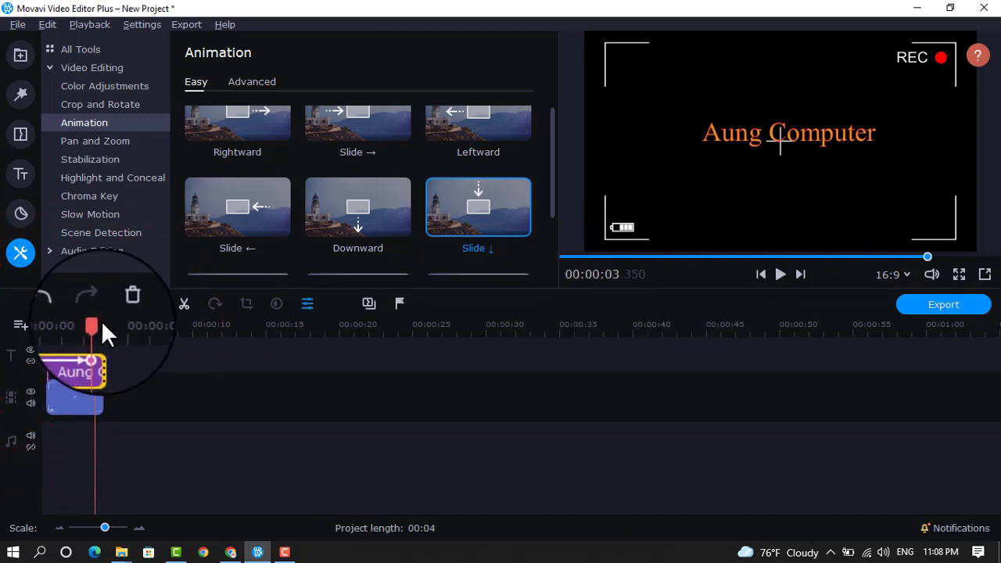
drag(96, 324, 45, 325)
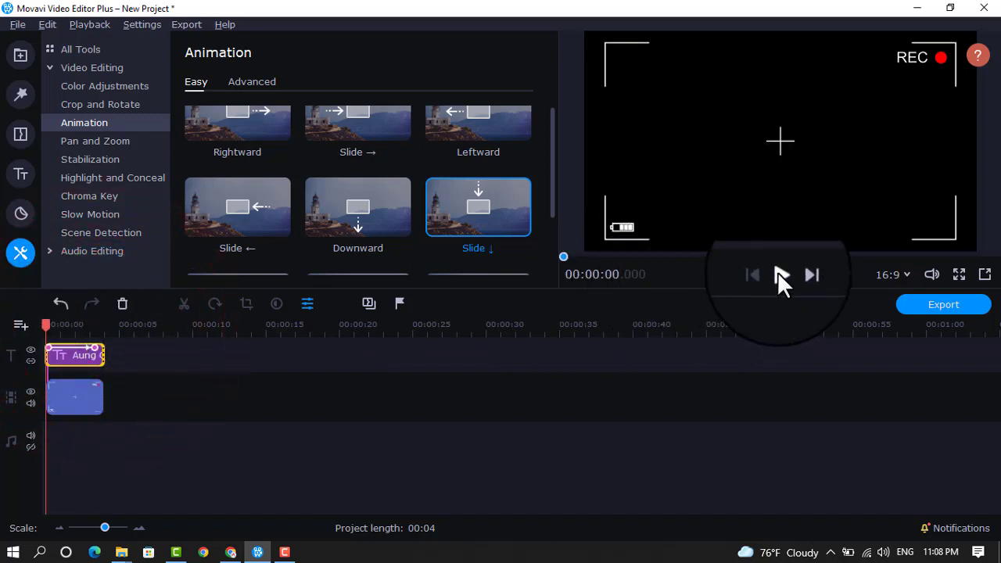
click(780, 274)
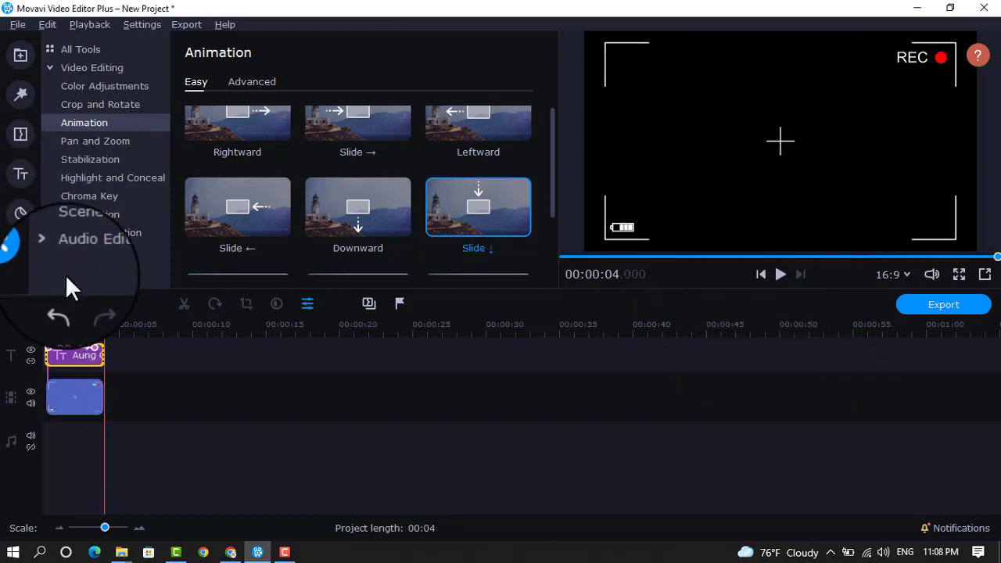
drag(104, 326, 46, 325)
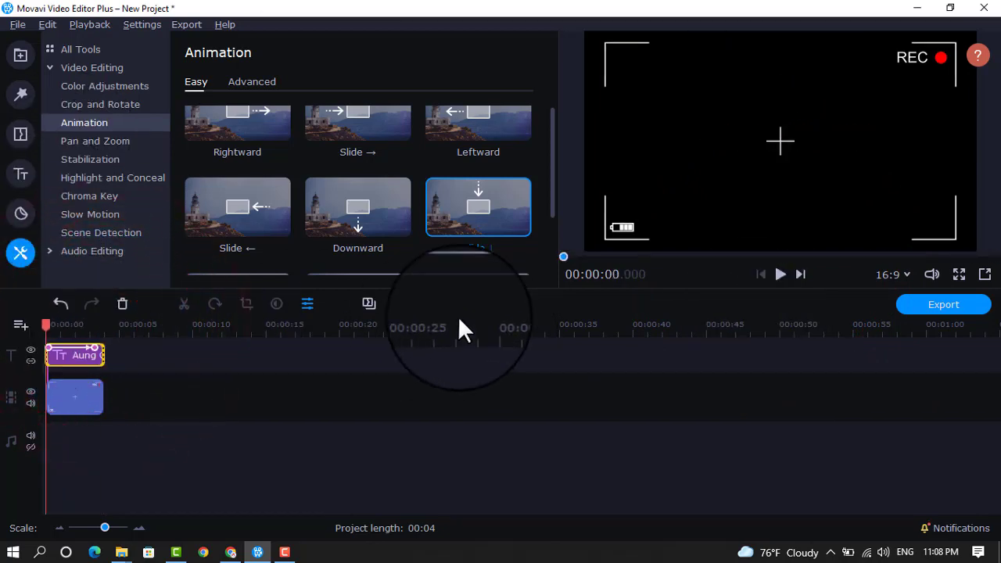
- Look through the titles, transitions and filters, the Music and Sounds collections, and the file import options for recording video, screencasts and audio
click(22, 177)
click(20, 139)
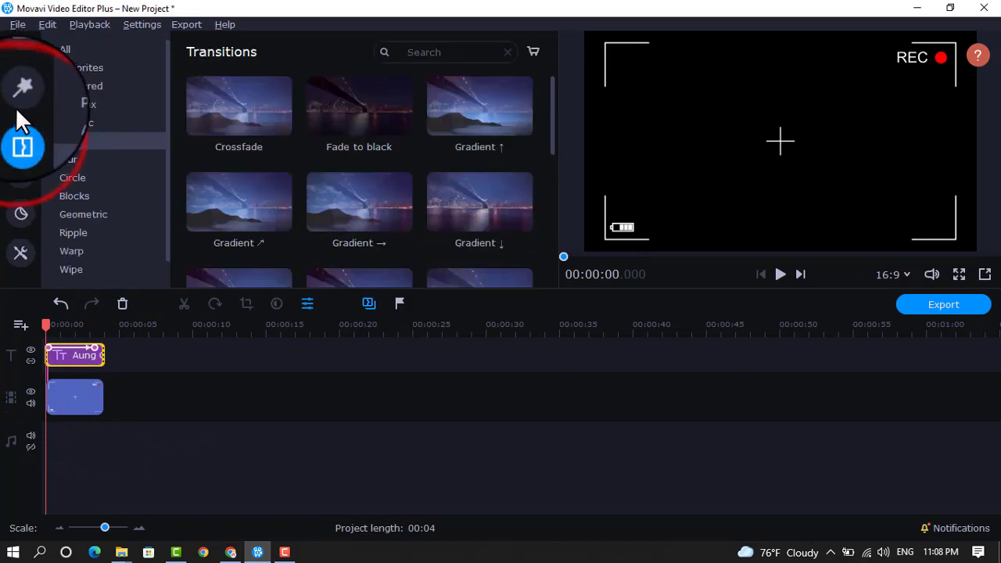
click(20, 95)
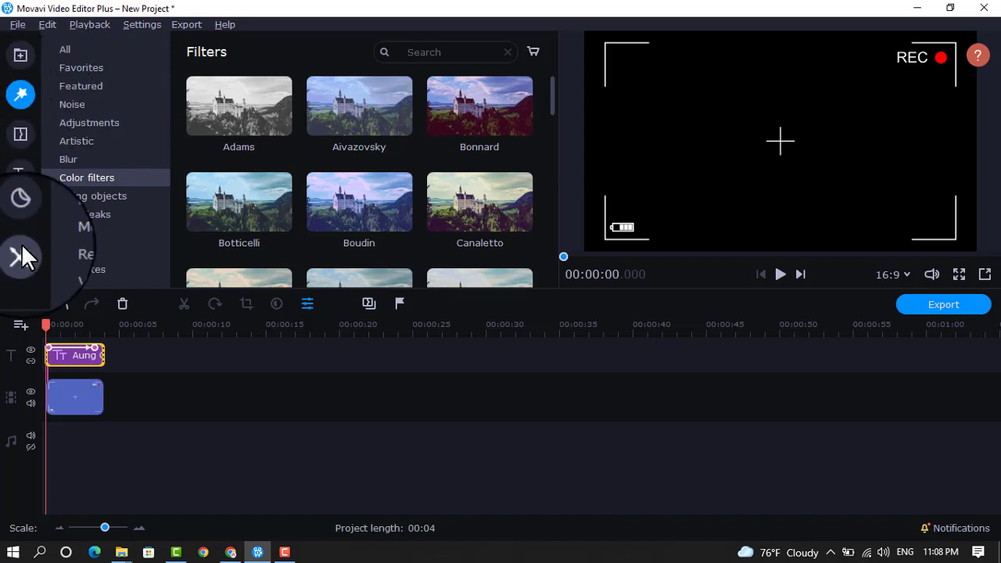
click(22, 57)
click(96, 102)
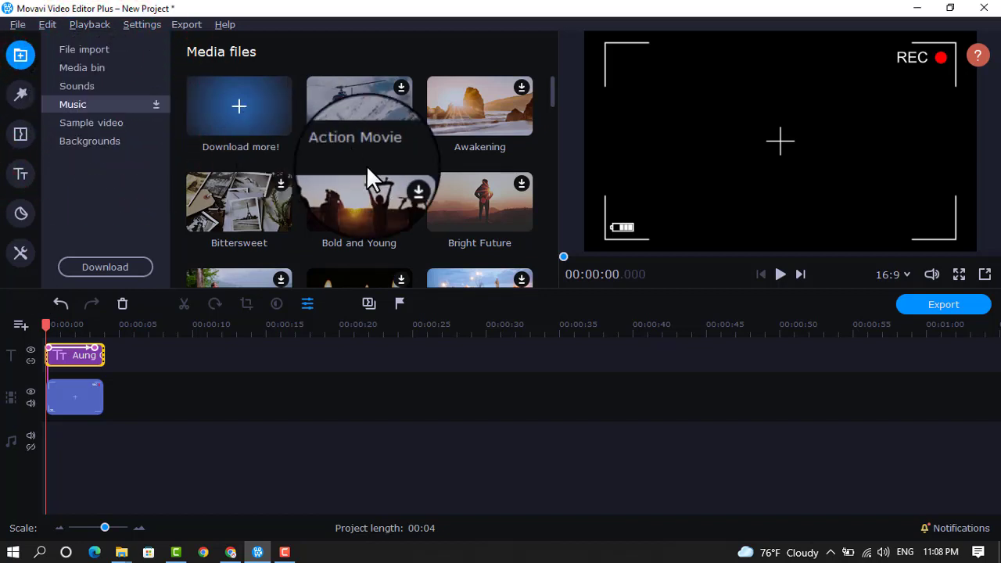
scroll(402, 185, down, 5)
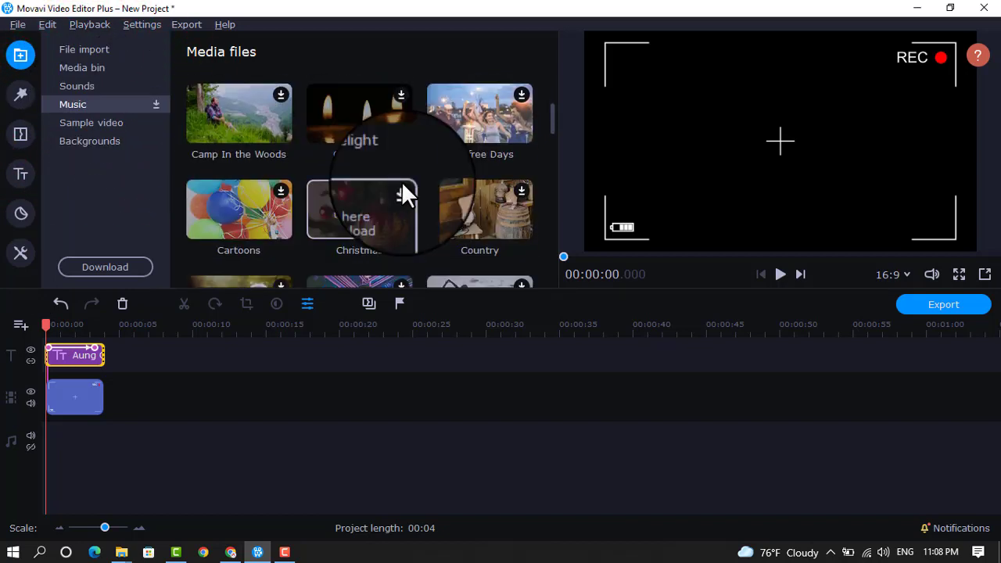
scroll(401, 181, up, 5)
click(89, 89)
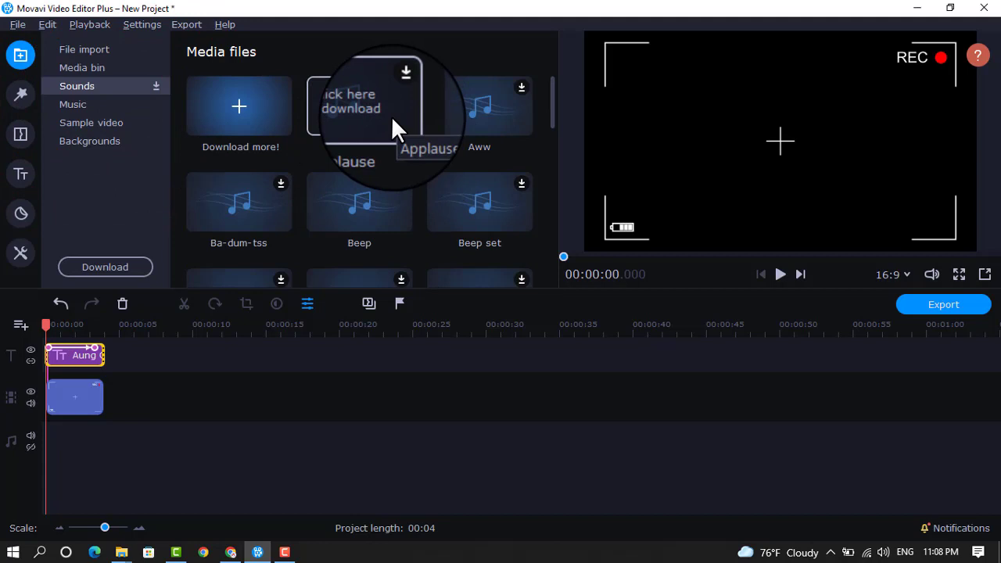
click(21, 60)
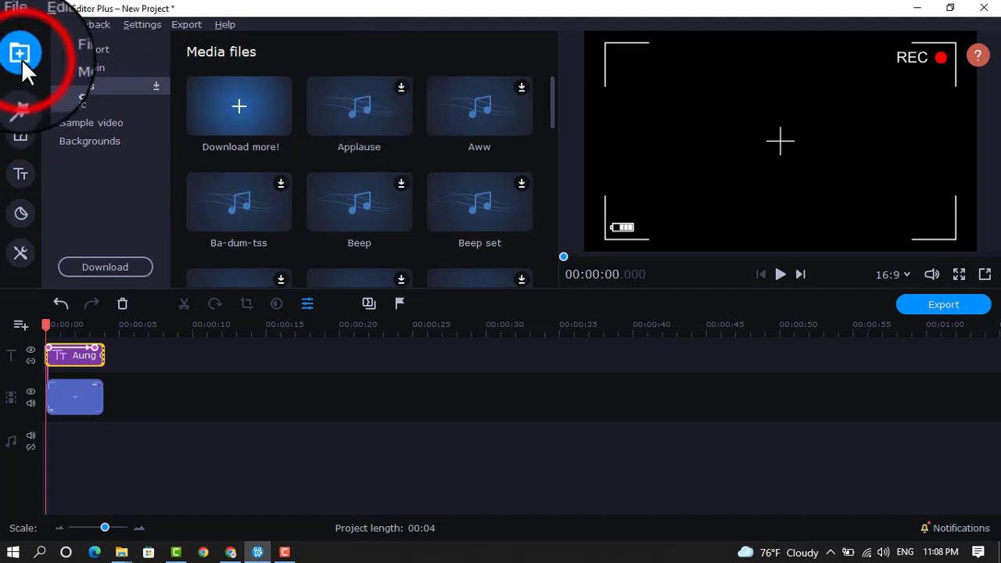
click(120, 52)
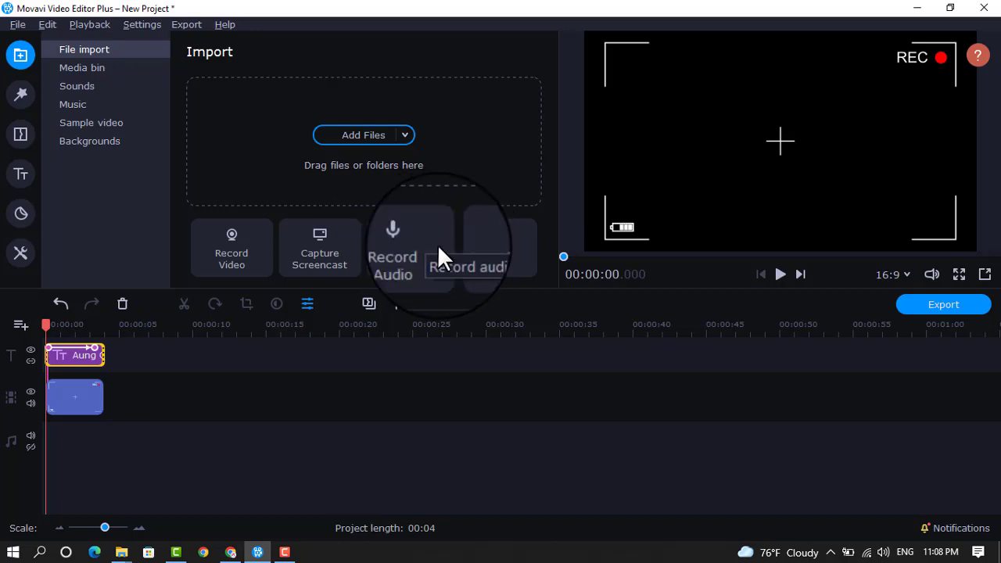
- Revisit the filters, transitions and titles collections, ending on the Color filters with the playhead at the project start
click(20, 98)
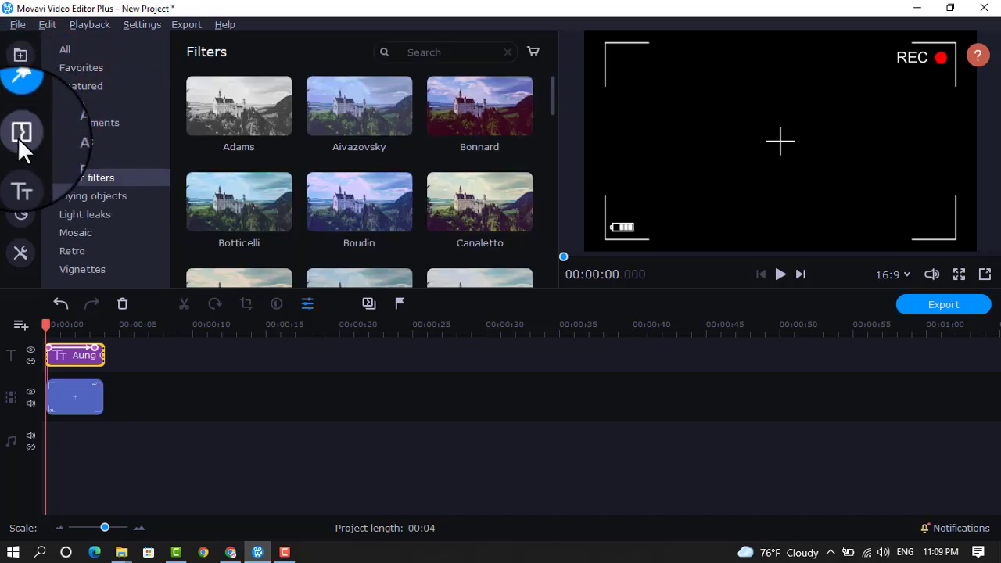
click(19, 139)
click(21, 188)
click(22, 138)
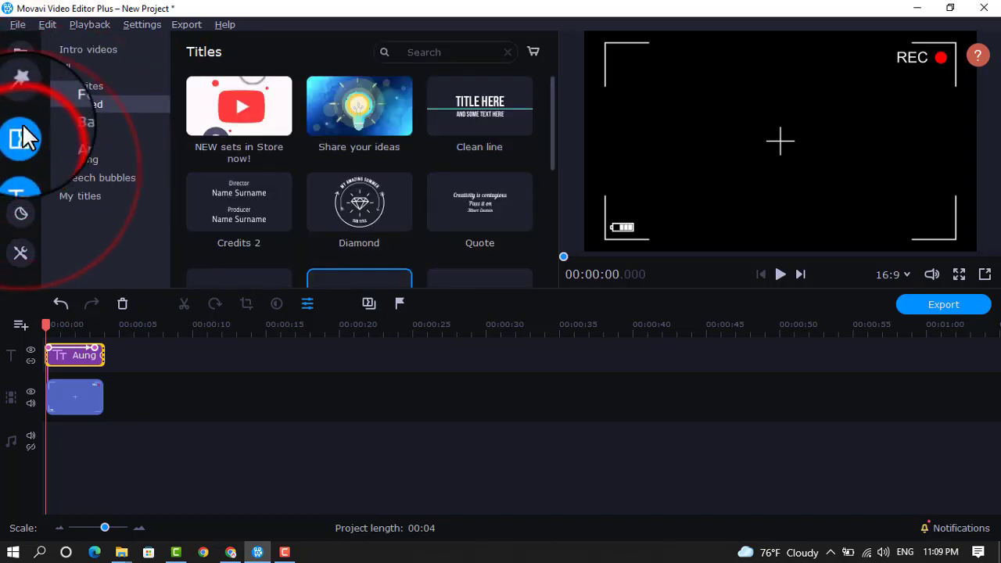
click(21, 104)
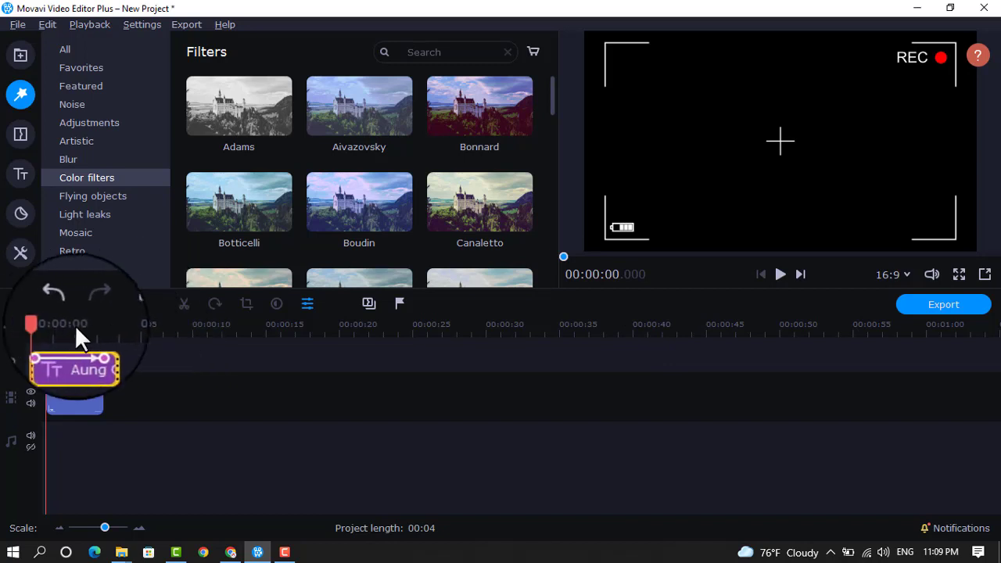
mouse_move(45, 325)
mouse_down()
mouse_move(69, 327)
mouse_move(45, 327)
mouse_up()
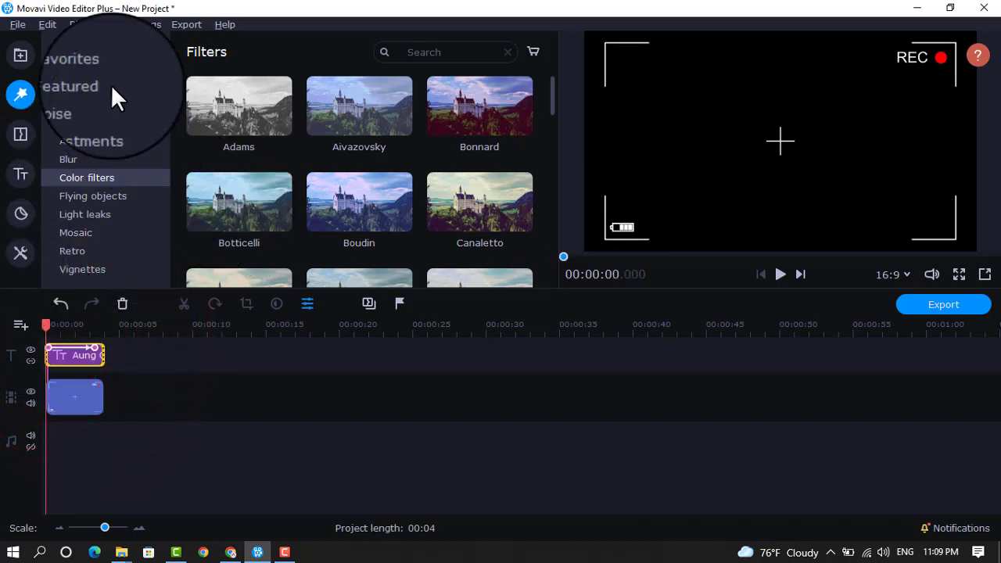
- Minimise the editor, move its Movavi Video Editor Plus 2020 desktop shortcut slightly to the right, and restore the editor window
click(916, 7)
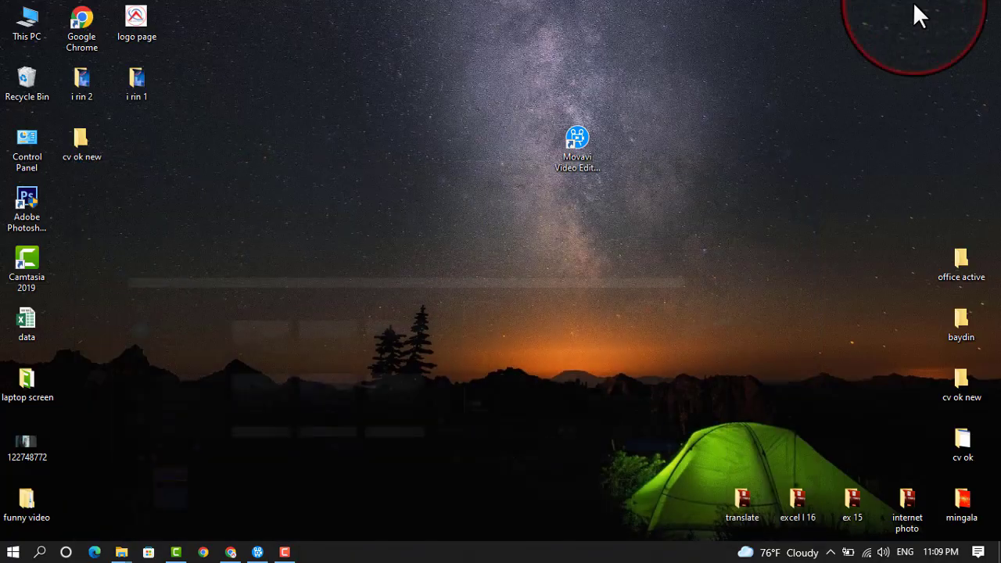
drag(569, 156, 625, 186)
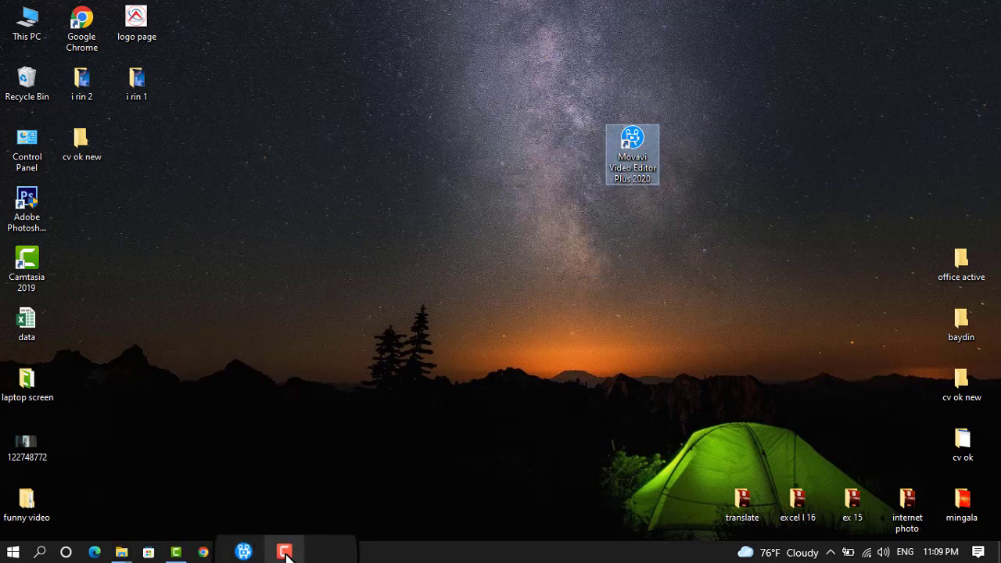
click(245, 553)
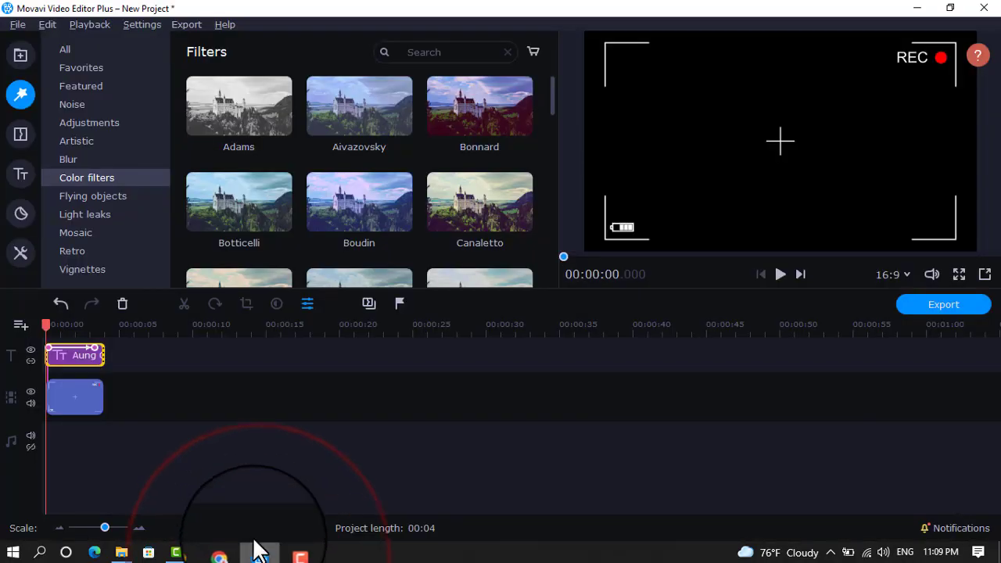